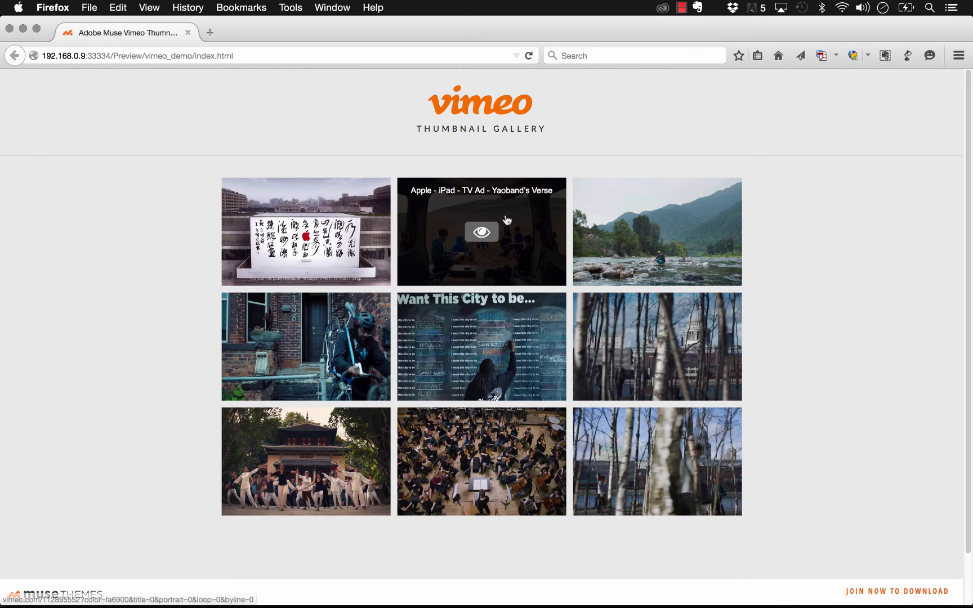
Open the second video in the top row of the demo thumbnail gallery and close its lightbox player.
click(478, 237)
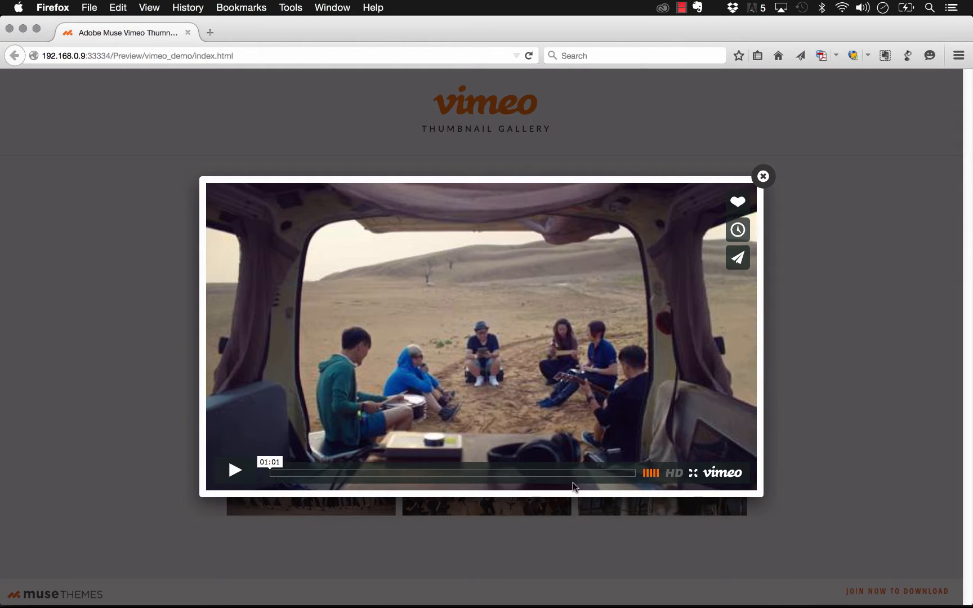
click(764, 177)
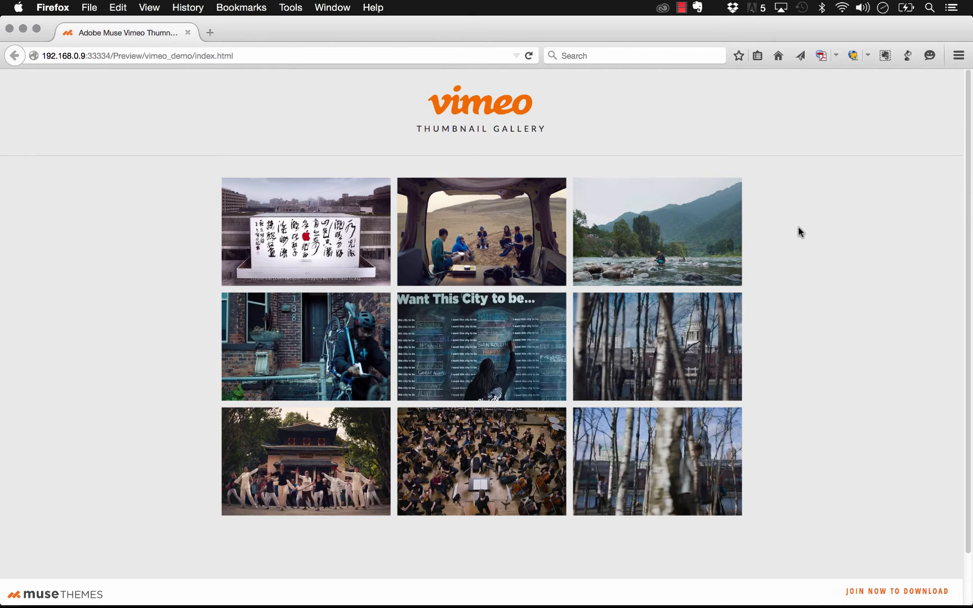
Switch to Adobe Muse and open the Home page of Website-6 for design.
mouse_move(359, 595)
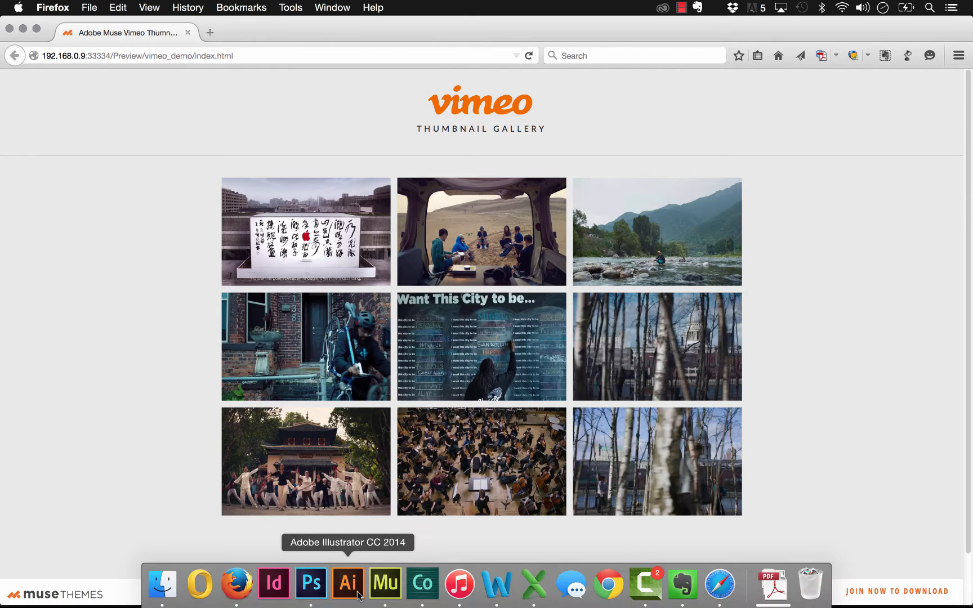
click(386, 586)
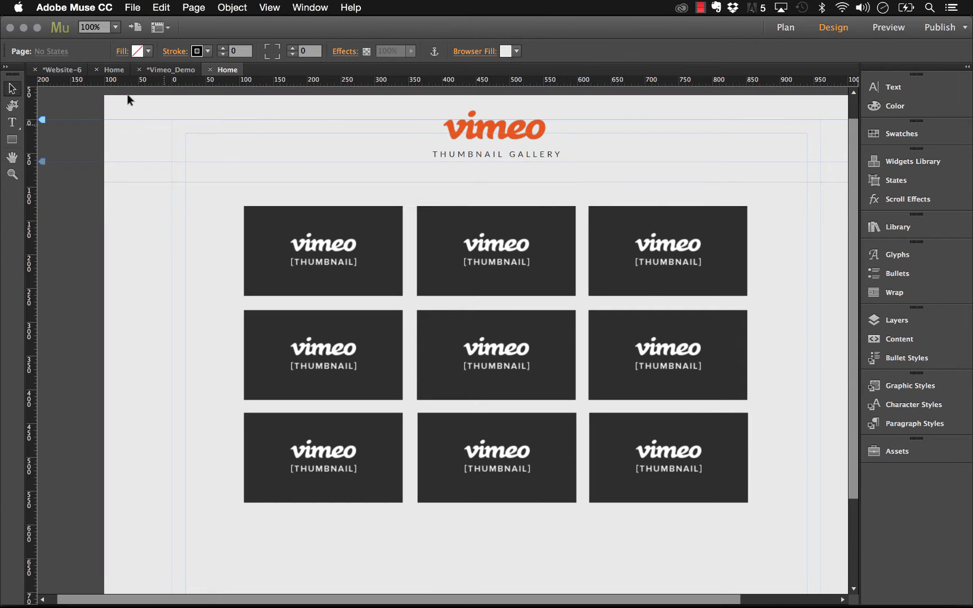
click(65, 69)
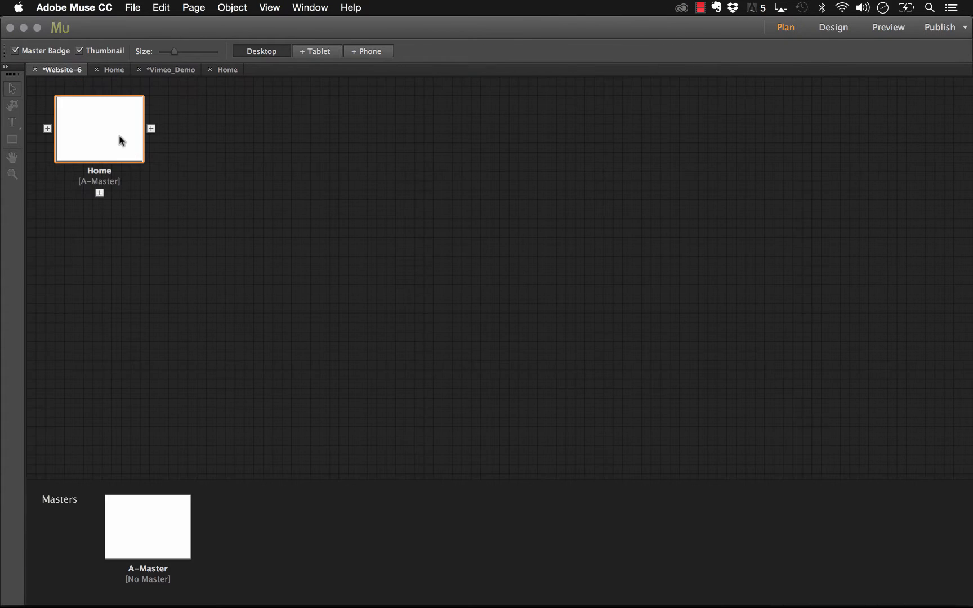
double_click(120, 141)
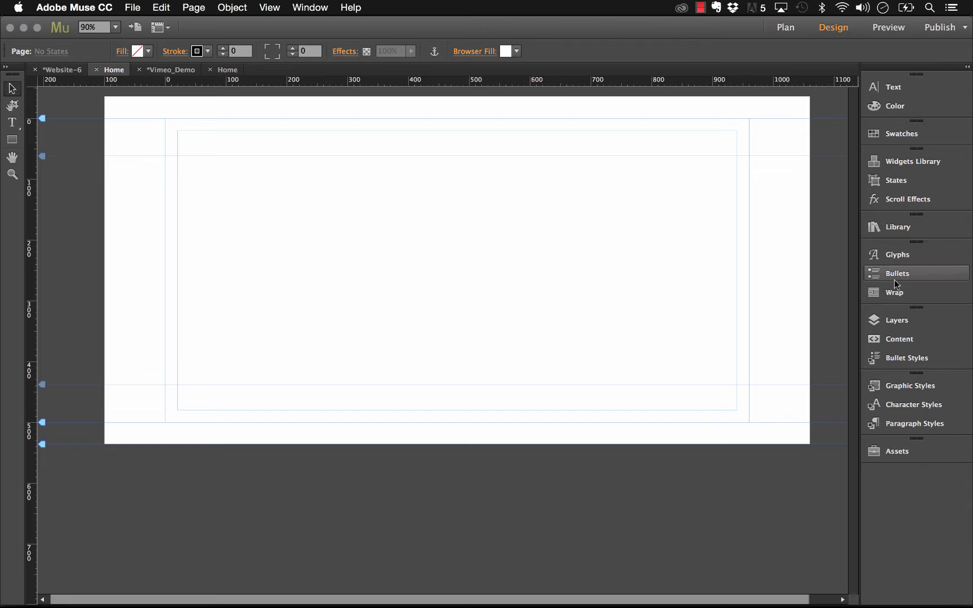
Place the 052 – Vimeo Video Gallery widget from the library at the upper-left margin corner of the blank Home page.
click(898, 226)
scroll(767, 325, down, 10)
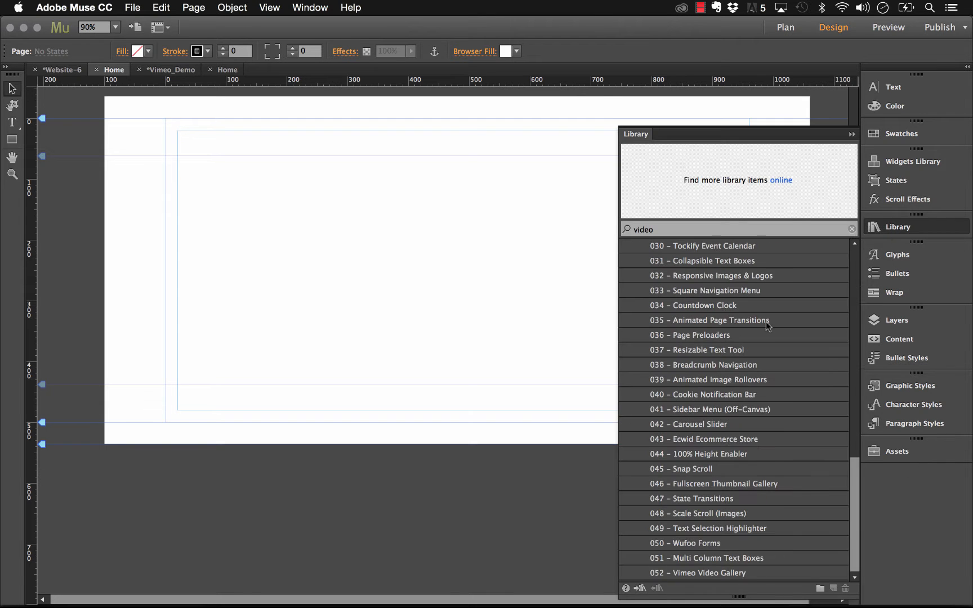
drag(682, 575, 178, 131)
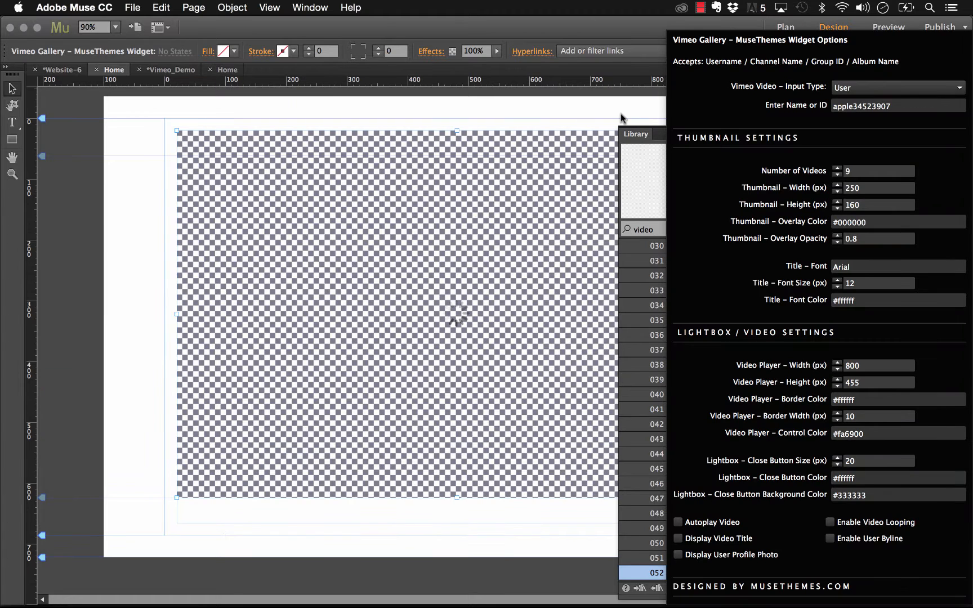
click(622, 117)
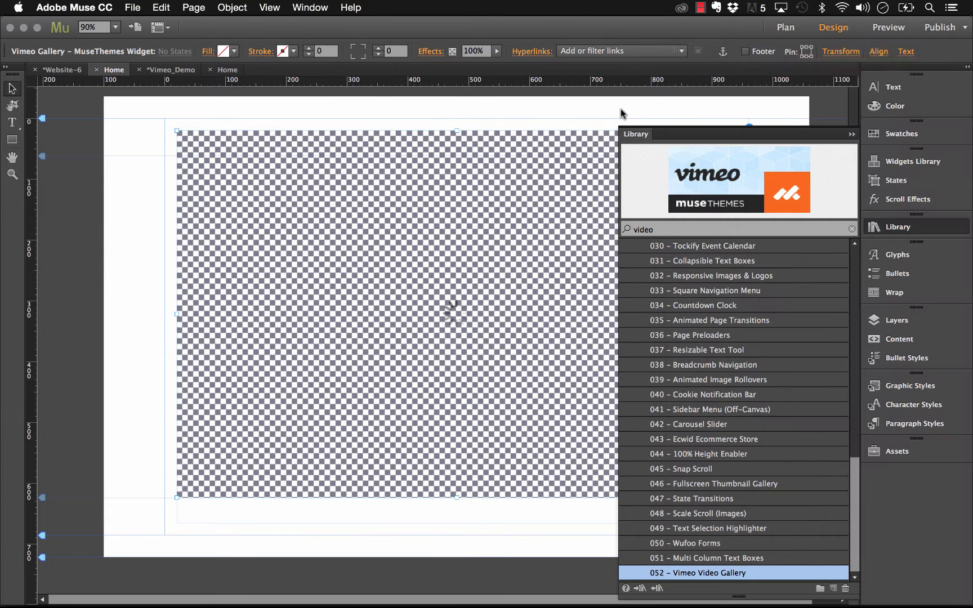
click(852, 134)
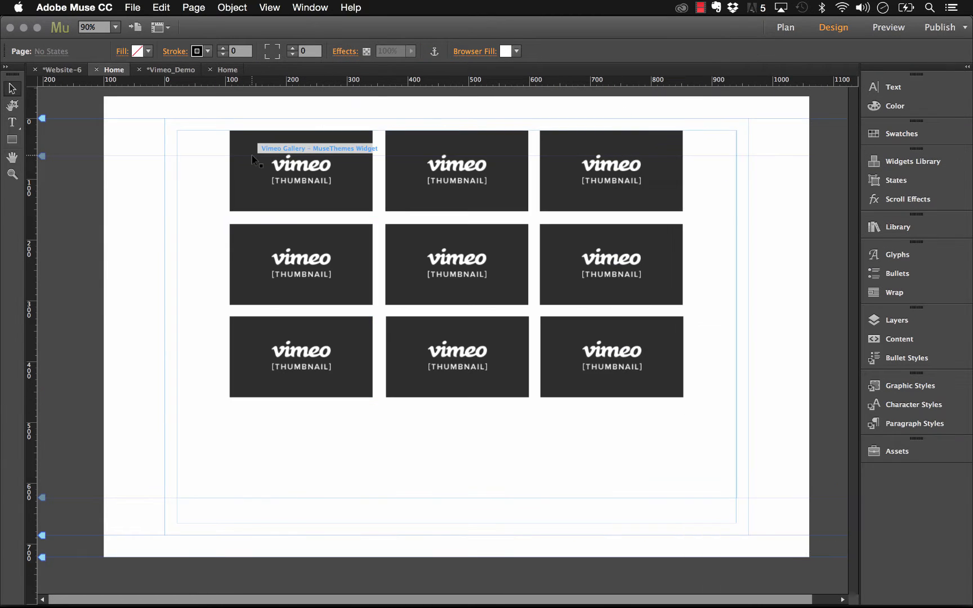
Open the Vimeo Gallery widget's options and examine the available Vimeo video input types.
text(8)
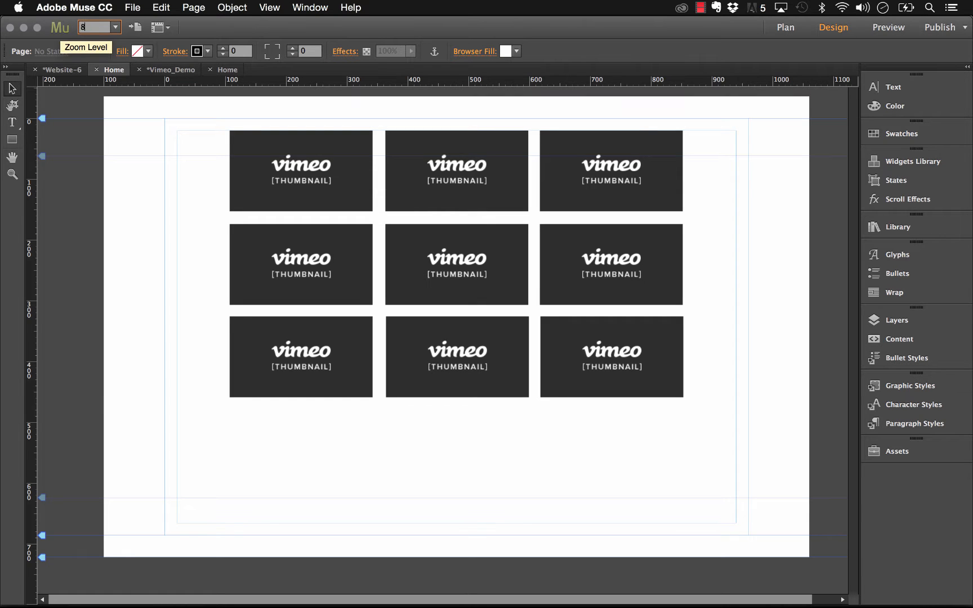
key(Return)
click(93, 27)
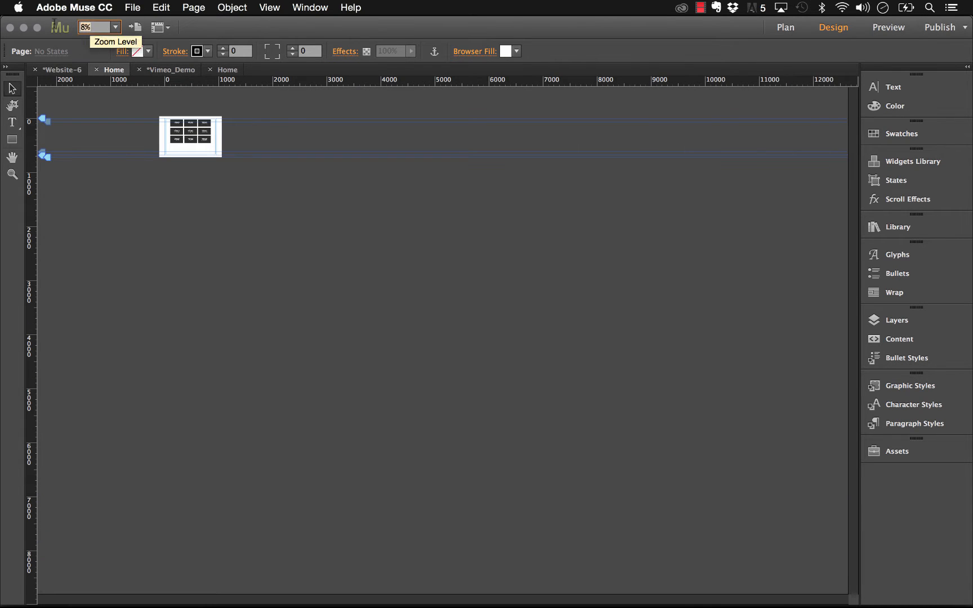
text(88)
key(Return)
click(603, 197)
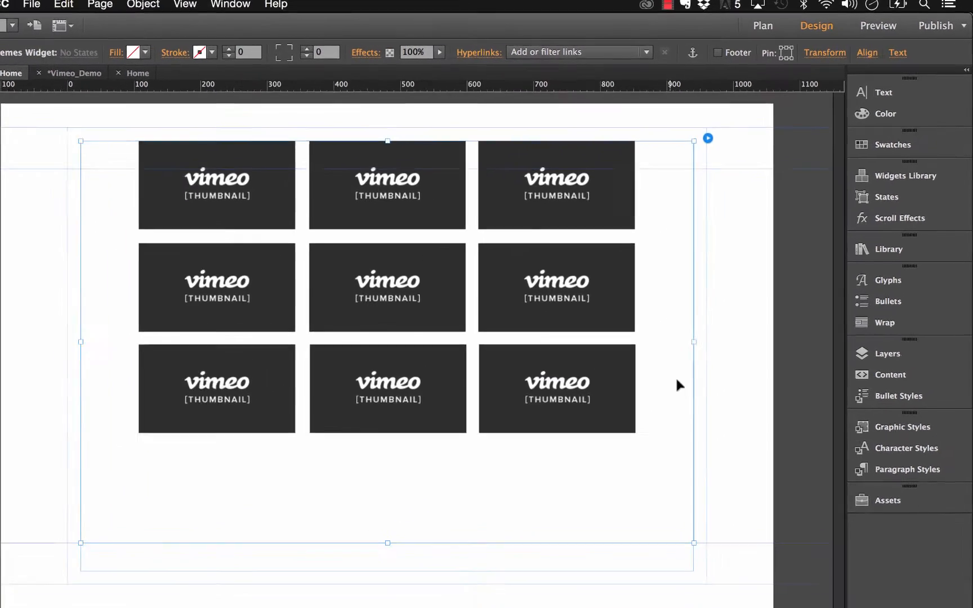
click(737, 128)
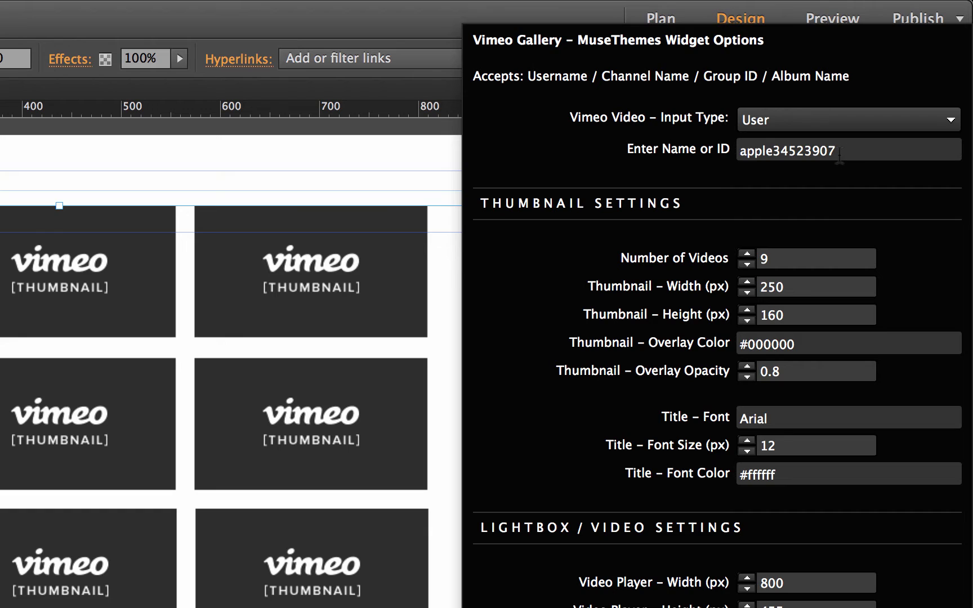
click(768, 121)
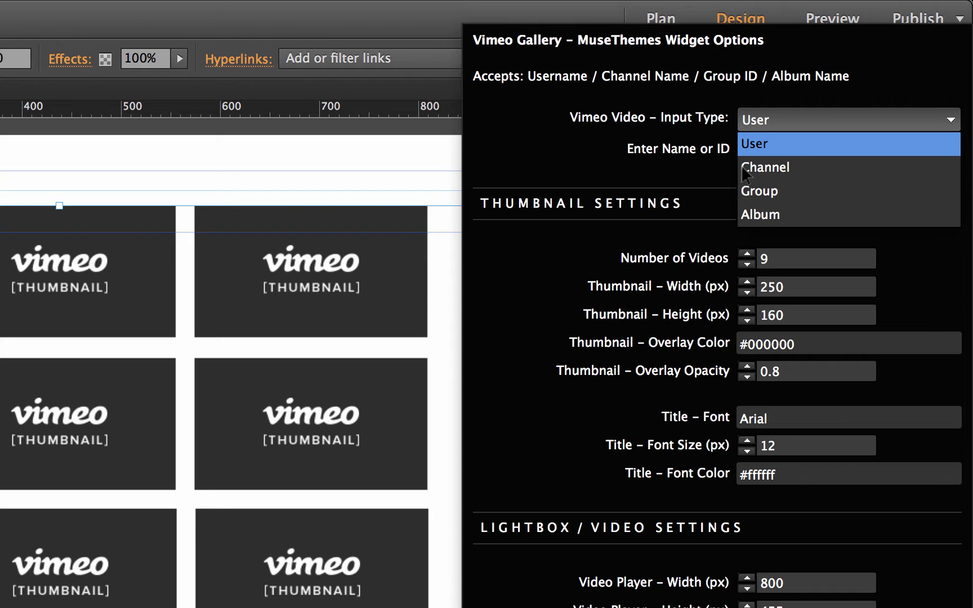
click(649, 94)
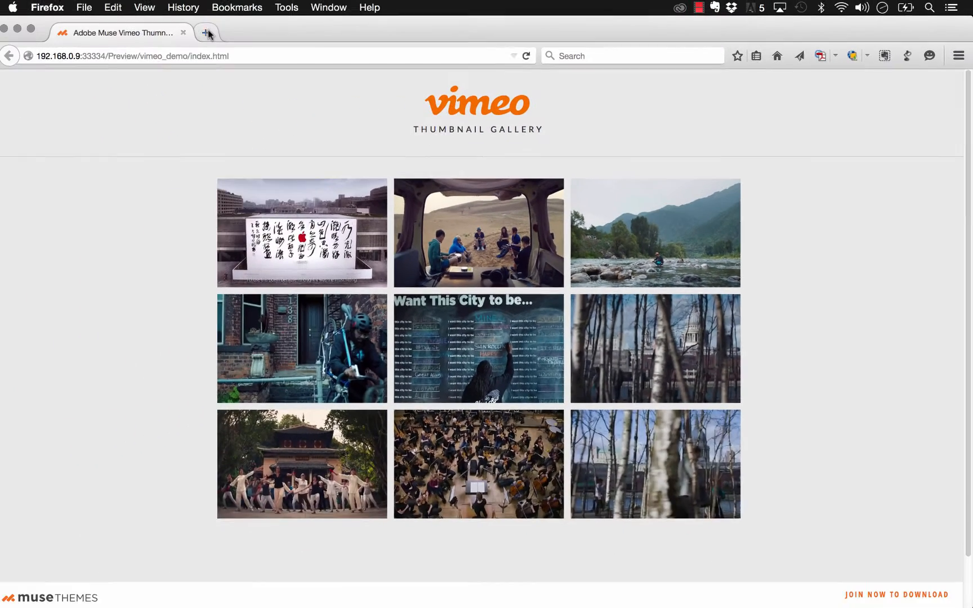
Switch to Firefox, open vimeo.com in a new tab and search the site for musethemes.
click(207, 31)
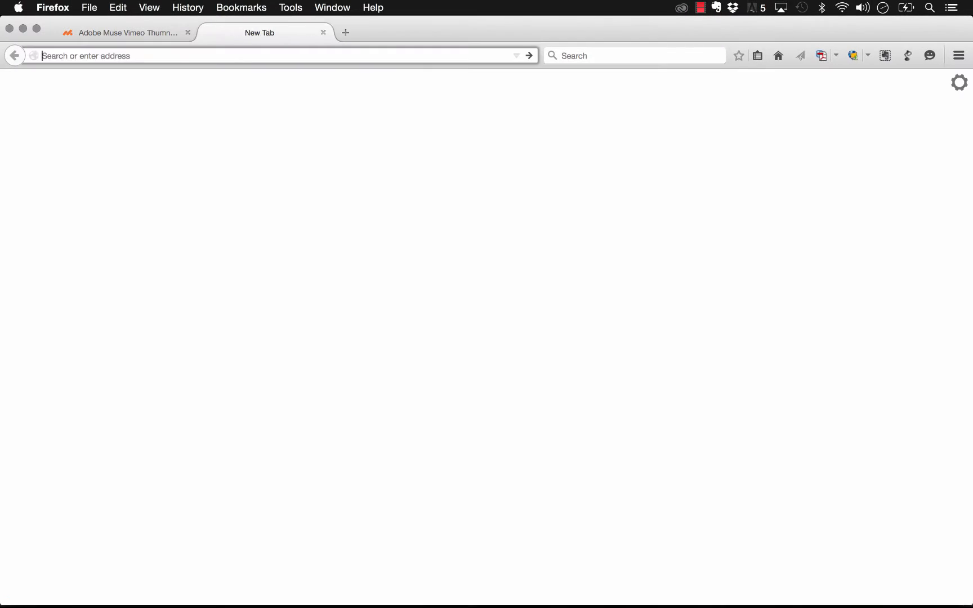
text(vimeo.com/)
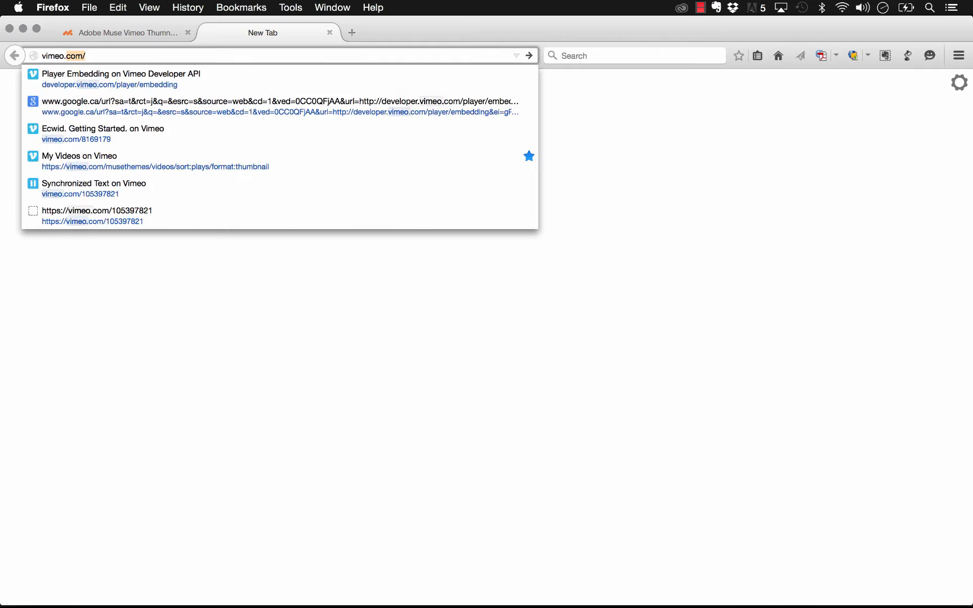
key(Return)
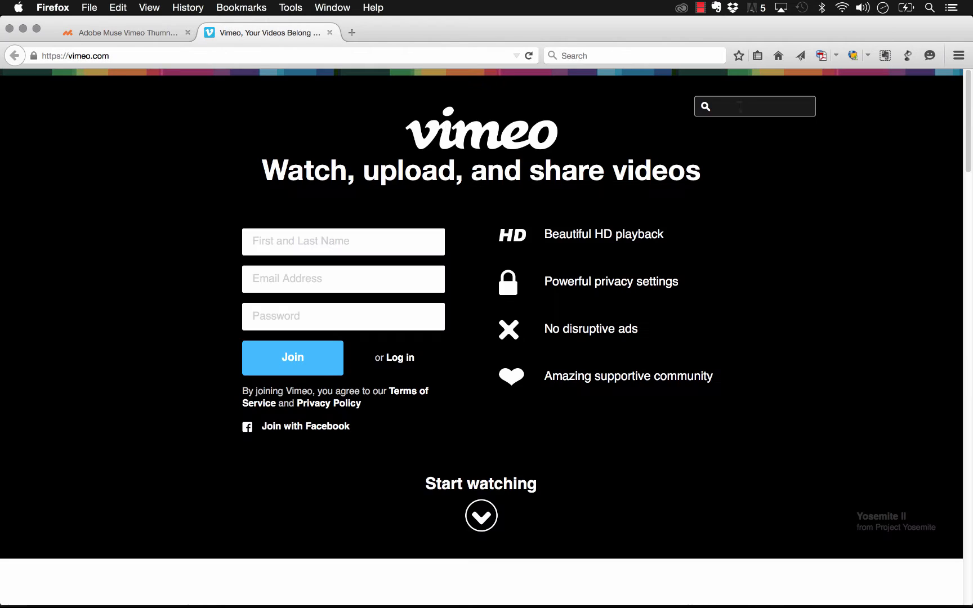
click(740, 106)
text(musethemes)
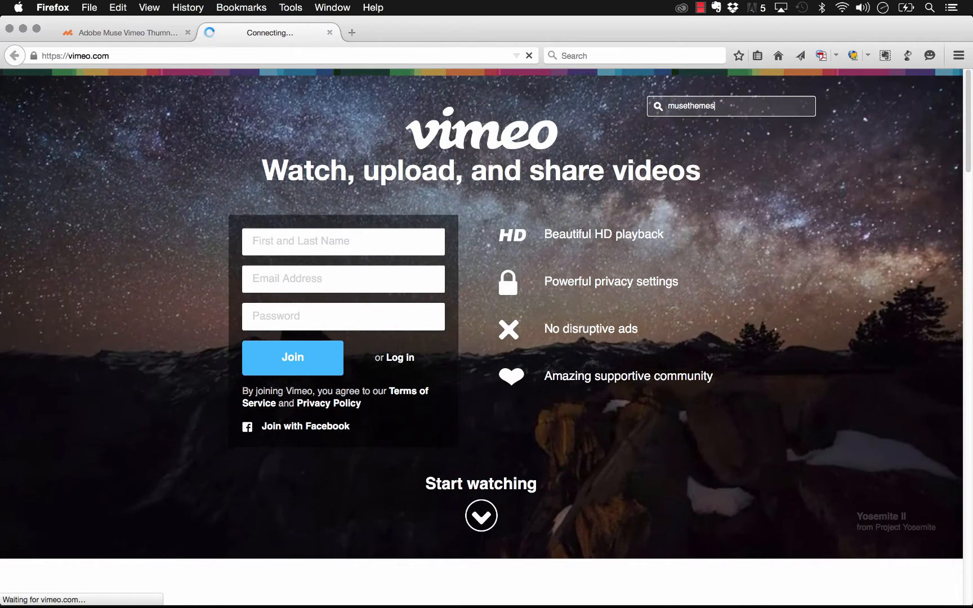
key(Return)
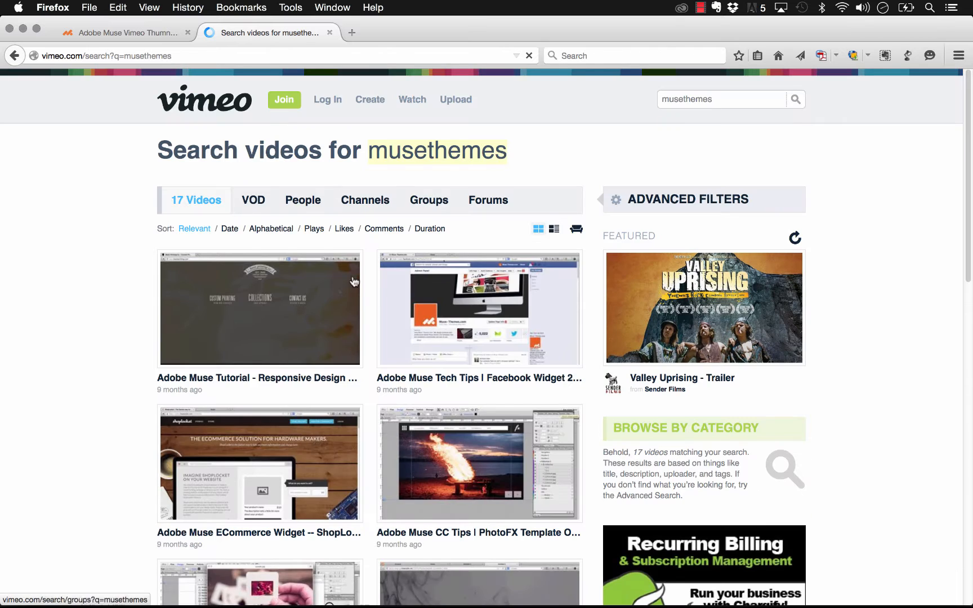
Open the first video in the search results and go to the MuseThemes.com profile that uploaded it.
click(275, 364)
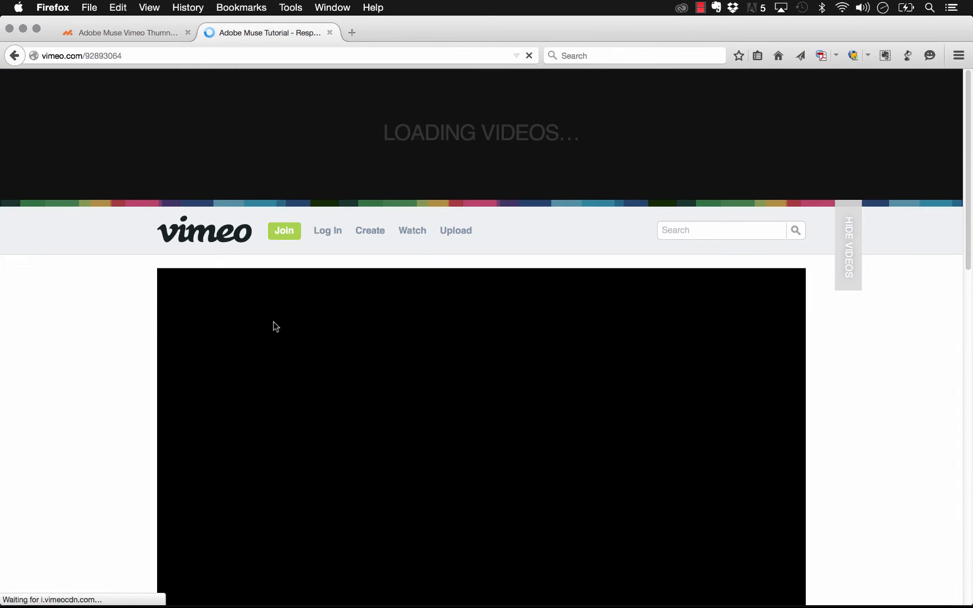
scroll(275, 338, down, 10)
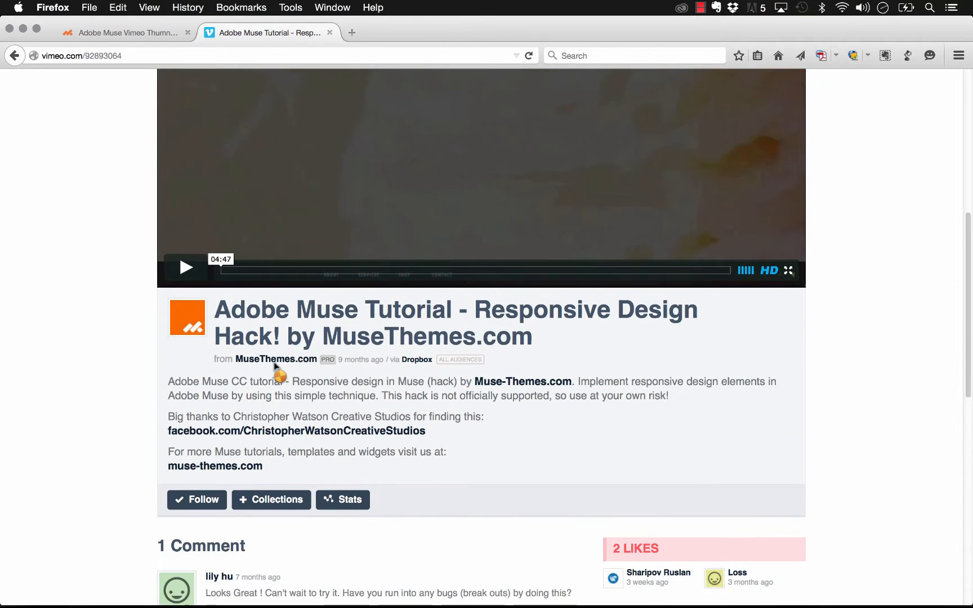
click(276, 361)
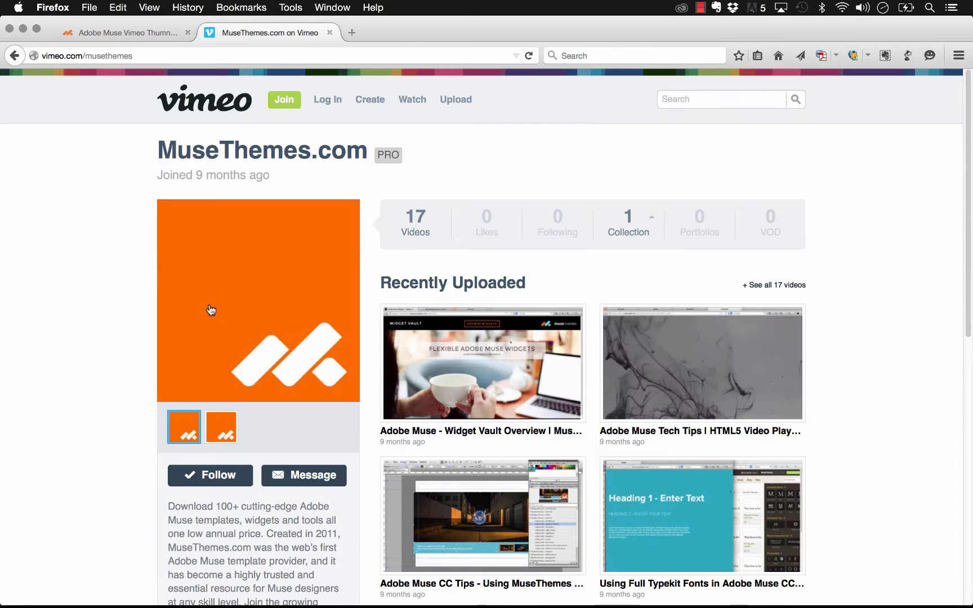
scroll(132, 212, down, 1)
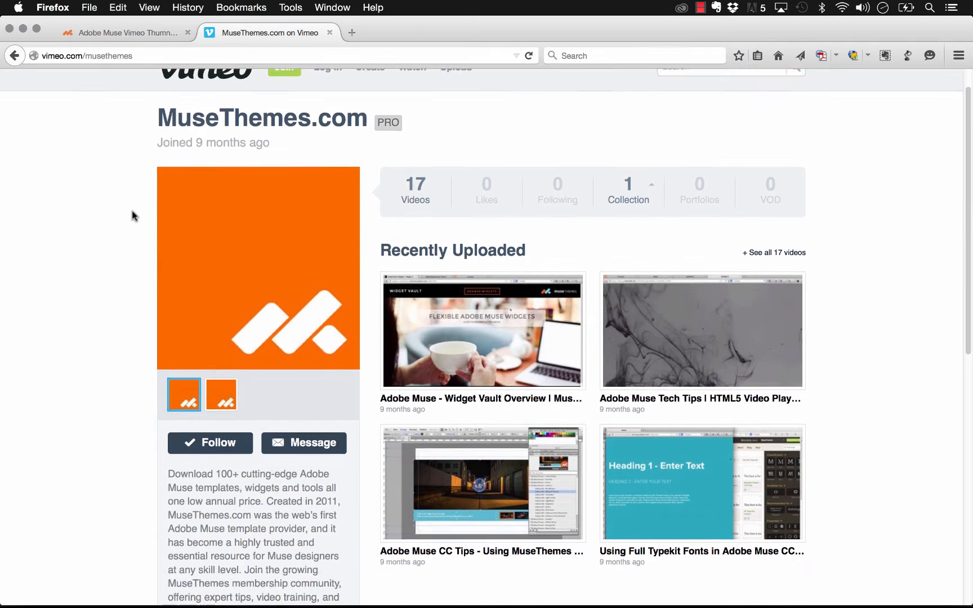
scroll(132, 216, down, 2)
scroll(131, 215, up, 3)
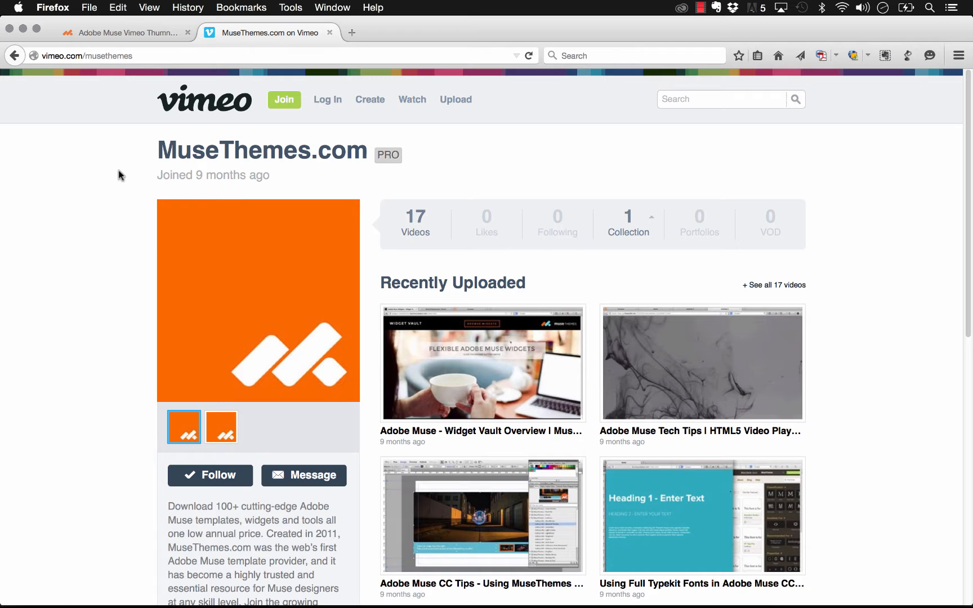
scroll(124, 203, down, 6)
scroll(123, 204, down, 2)
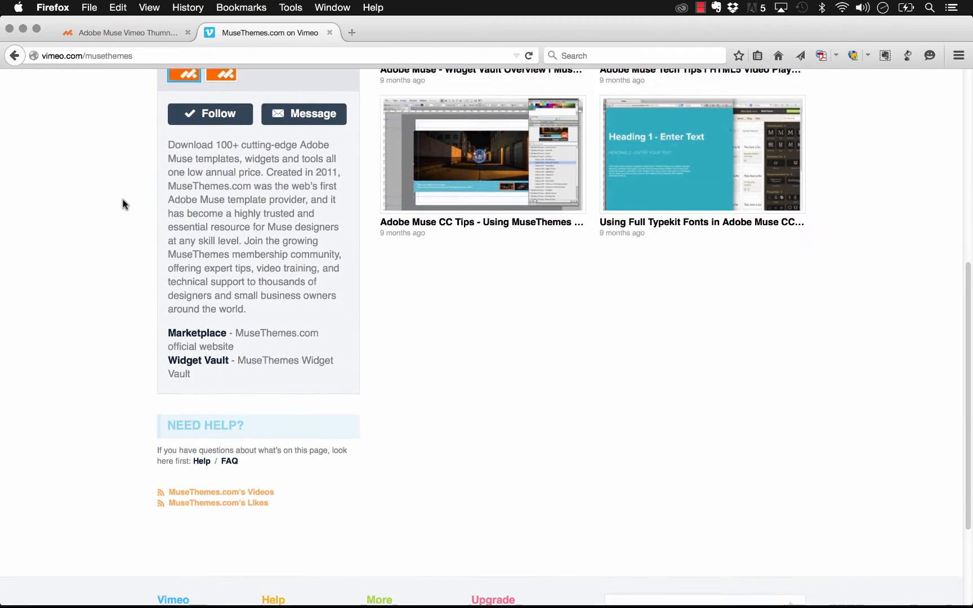
scroll(123, 204, up, 8)
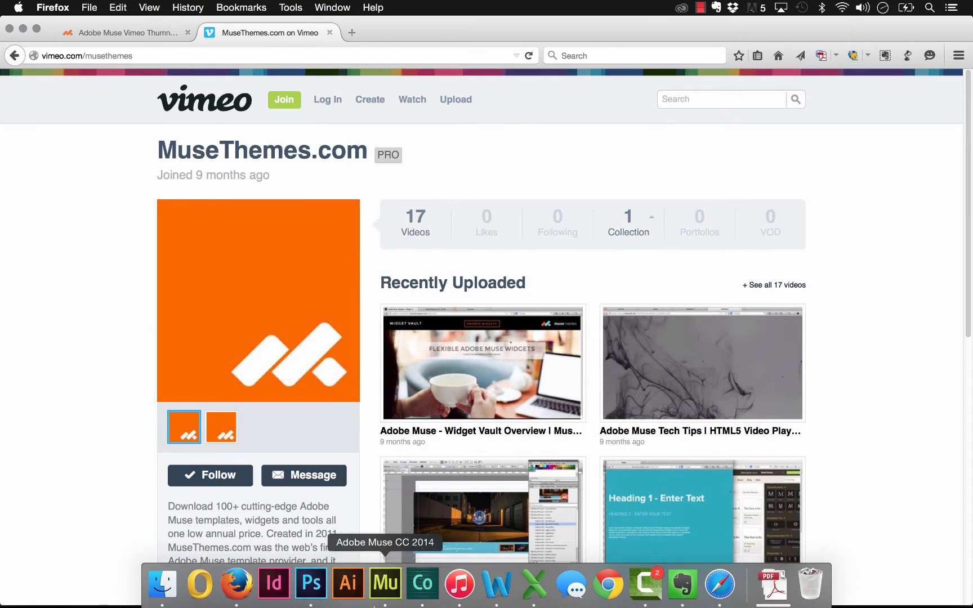
Copy musethemes from the profile's web address and enter it as the gallery widget's Name or ID in Adobe Muse.
click(104, 51)
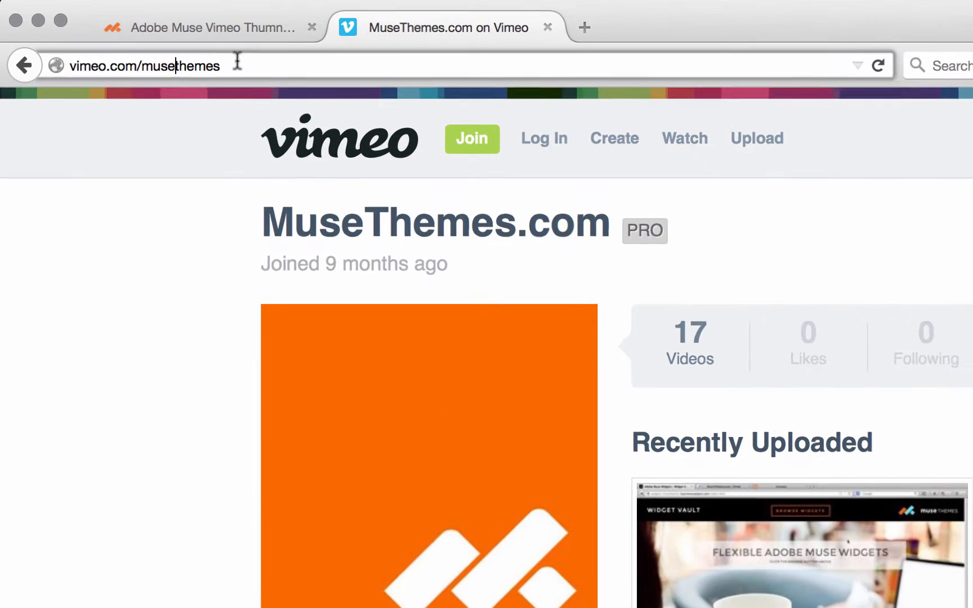
drag(175, 56, 109, 59)
key(super+c)
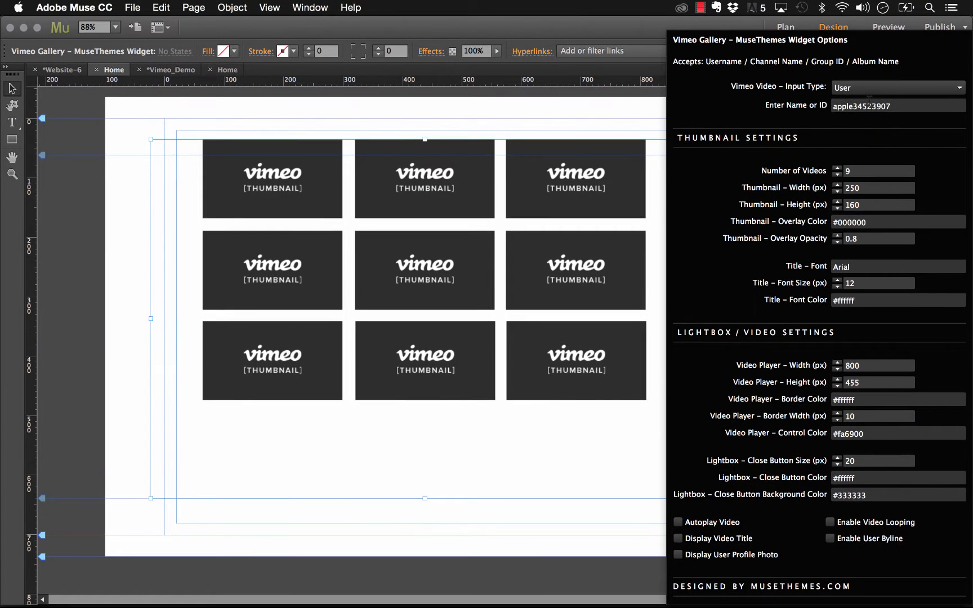
drag(895, 106, 773, 116)
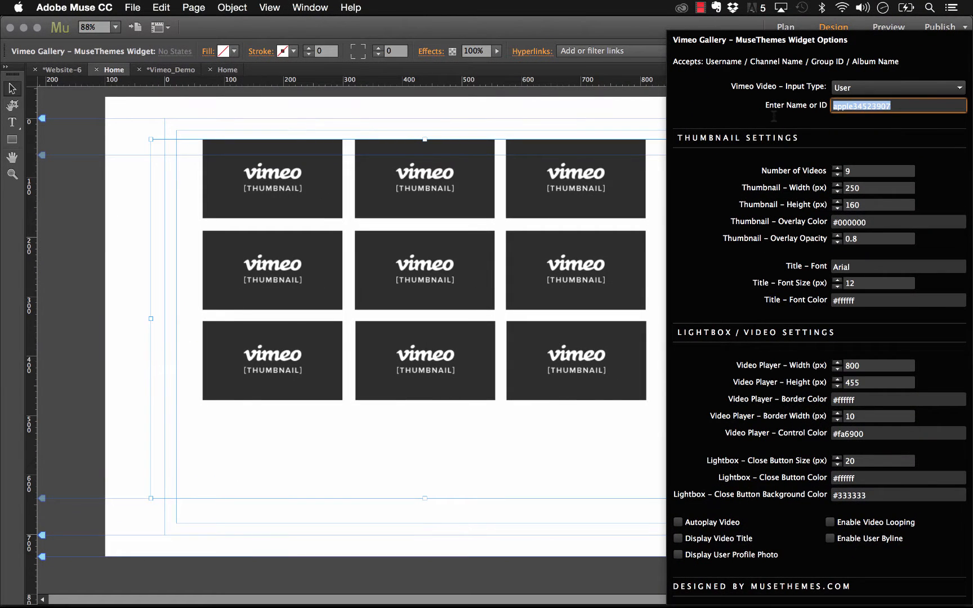
key(super+v)
key(Return)
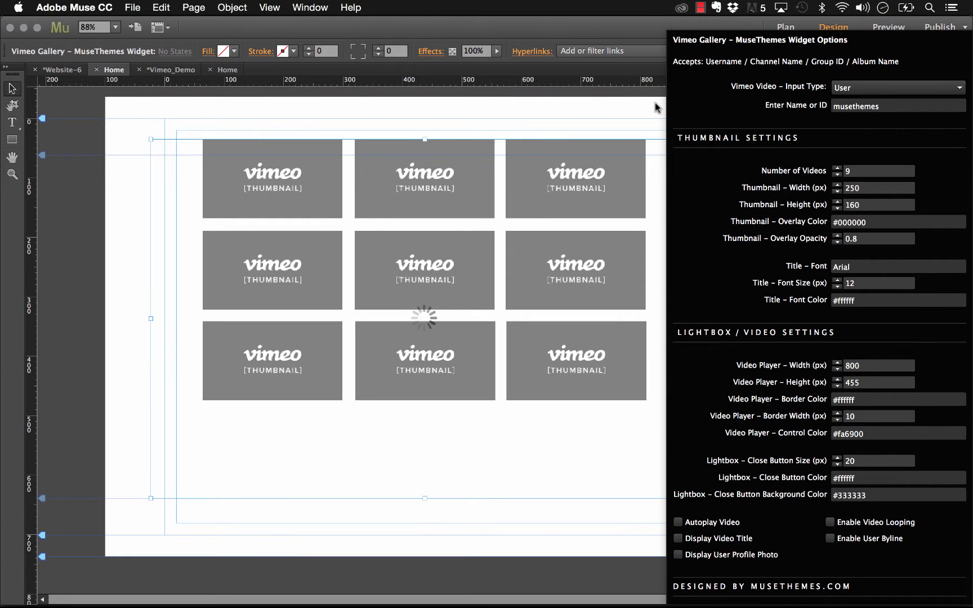
Preview the Home page in the browser to check the gallery, and return to Adobe Muse.
click(135, 7)
click(134, 7)
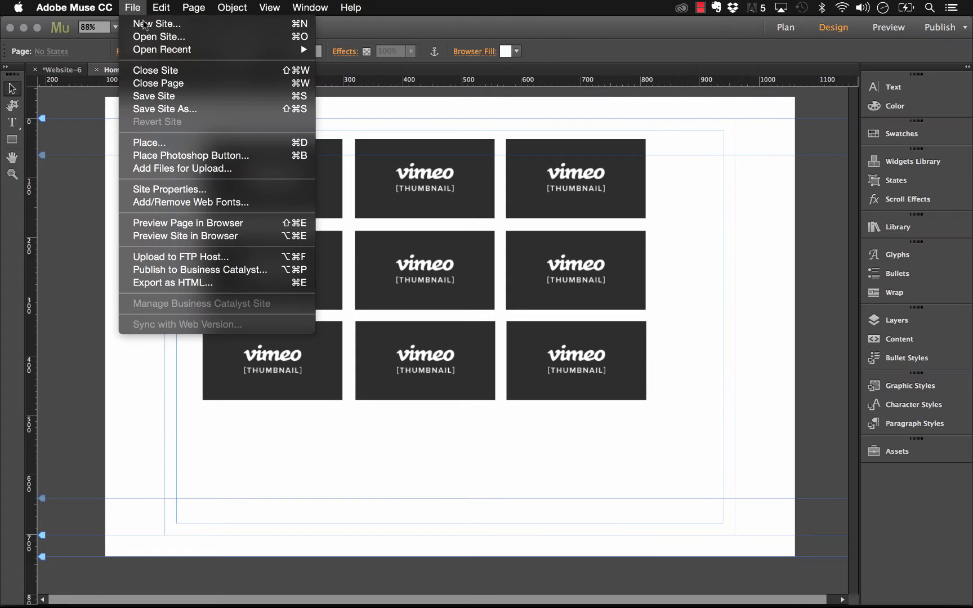
click(237, 224)
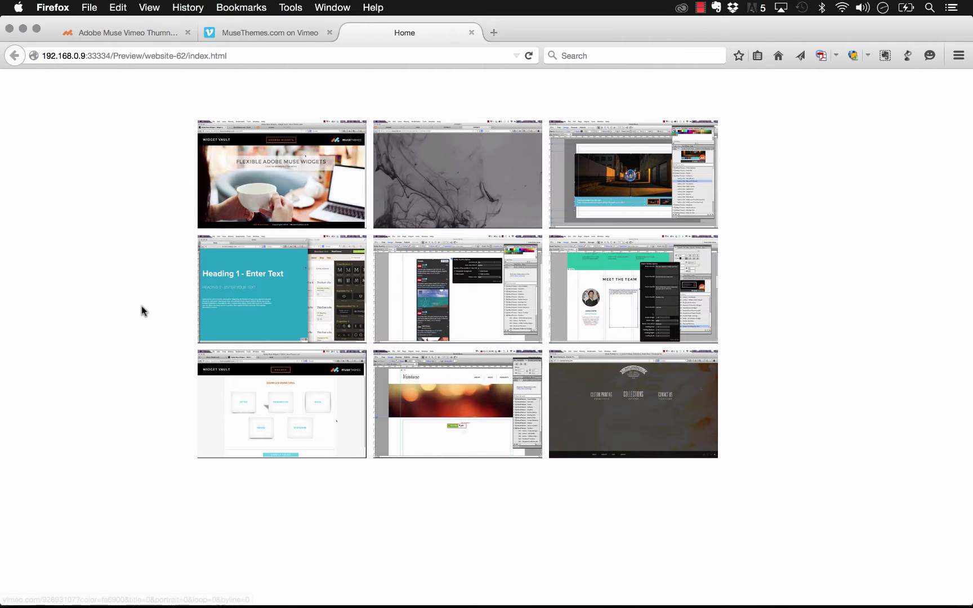
mouse_move(313, 586)
click(385, 583)
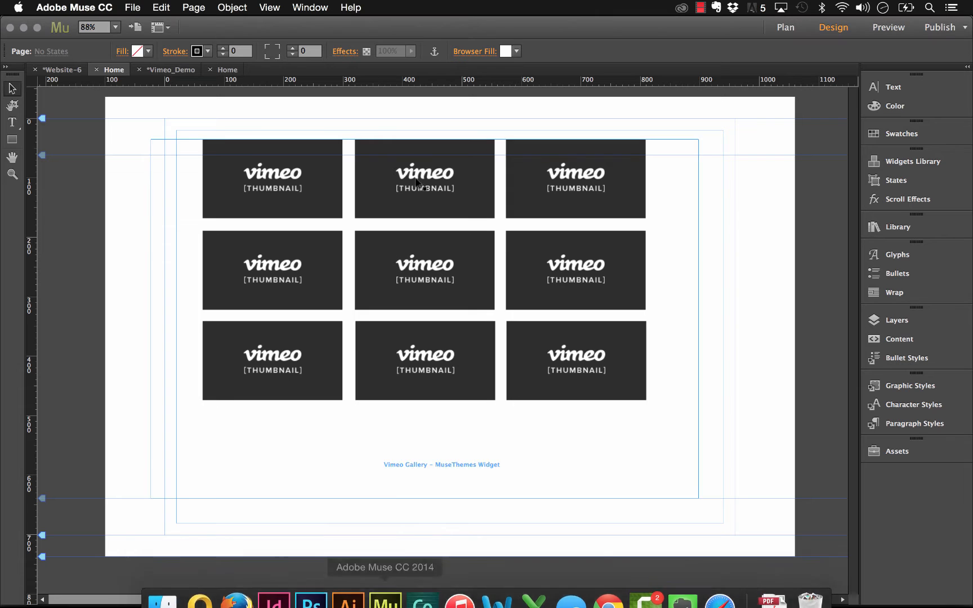
Open the Vimeo gallery widget's options and set the Number of Videos to 12.
click(558, 169)
click(710, 136)
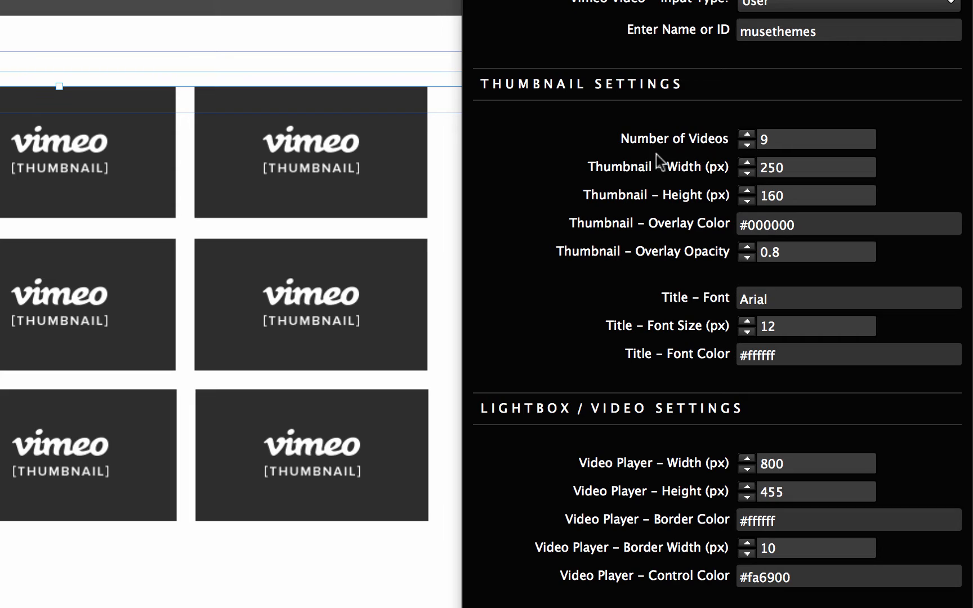
double_click(775, 142)
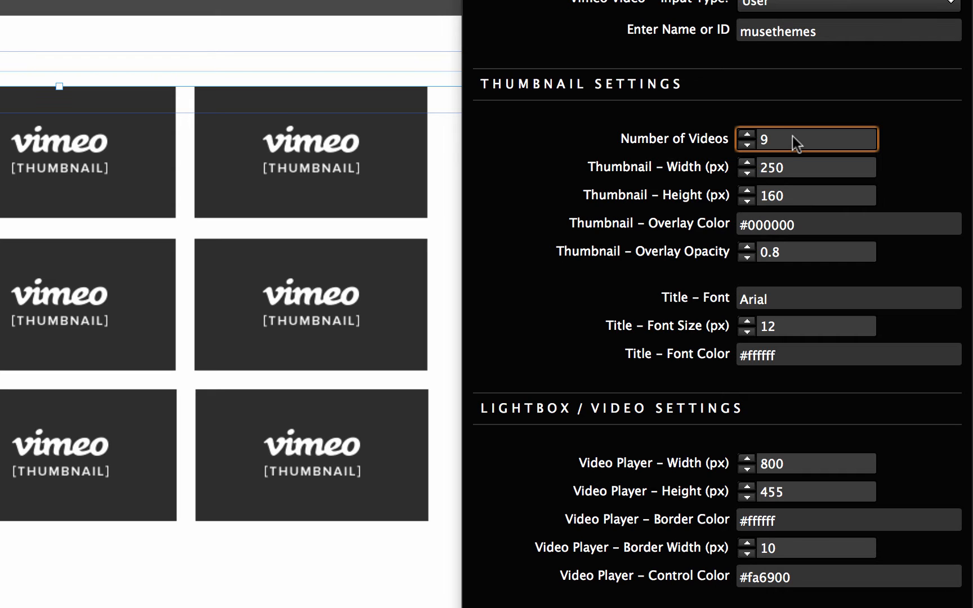
key(BackSpace)
text(12)
key(Tab)
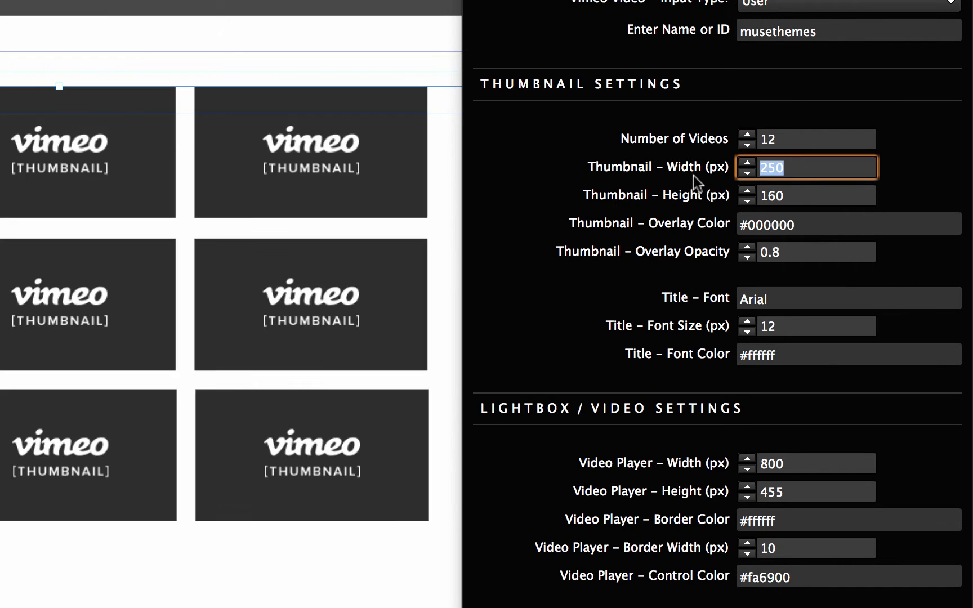
Set the gallery thumbnails' width to 300 px and height to 200 px.
click(791, 164)
drag(805, 163, 717, 163)
text(300)
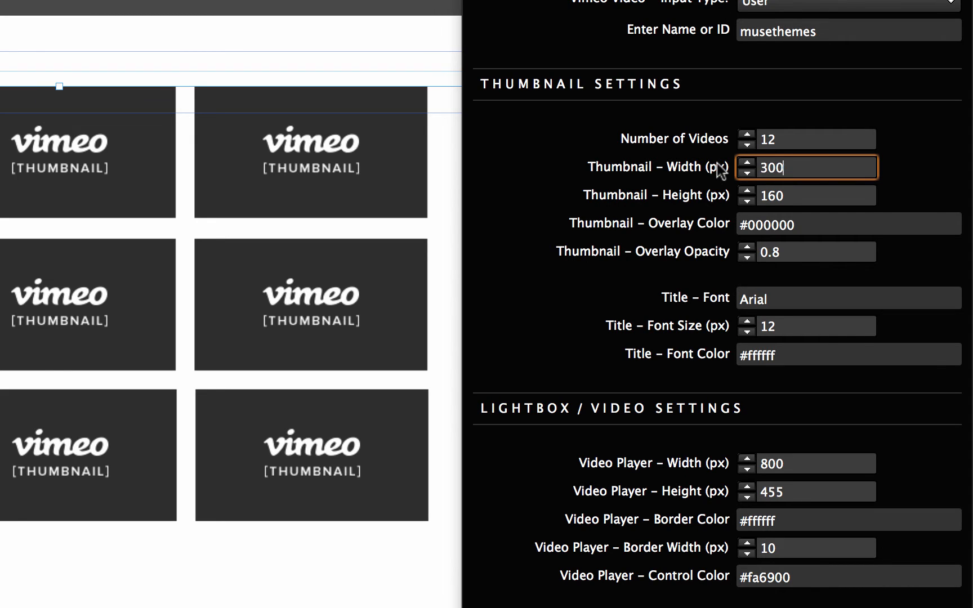
key(Tab)
text(200)
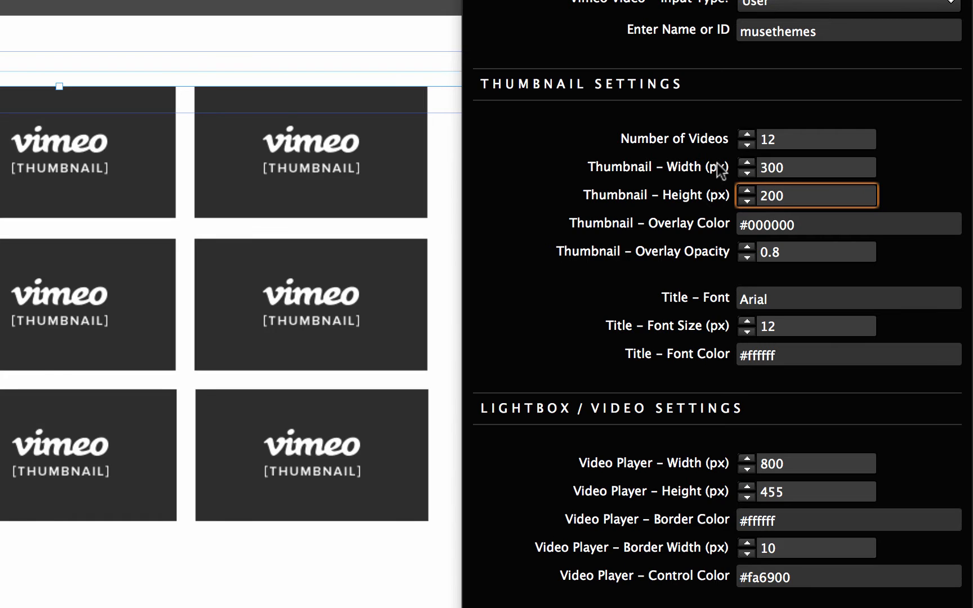
key(Return)
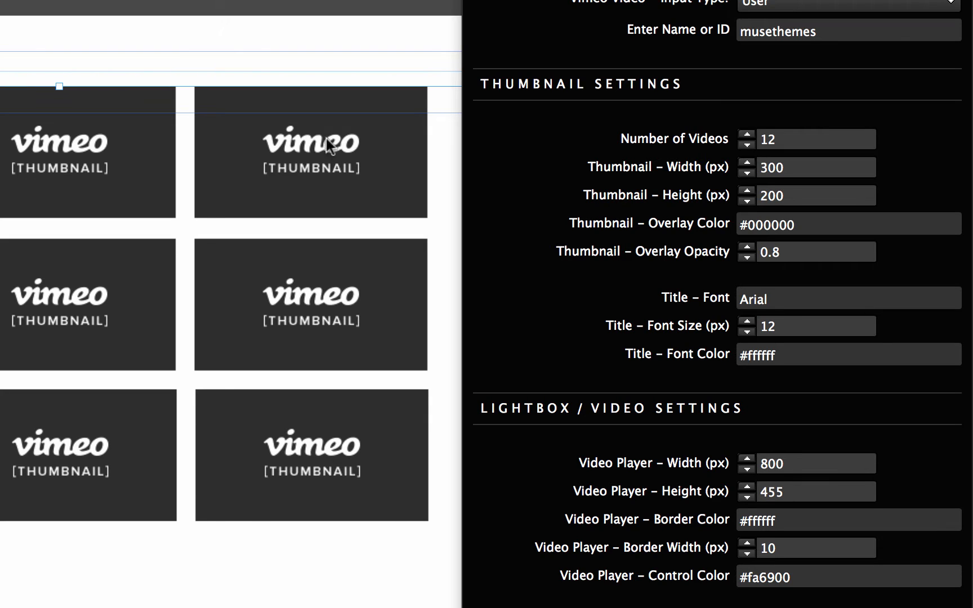
Set the thumbnail overlay opacity to 0.5, keeping the overlay color #000000.
click(812, 225)
drag(812, 225, 748, 225)
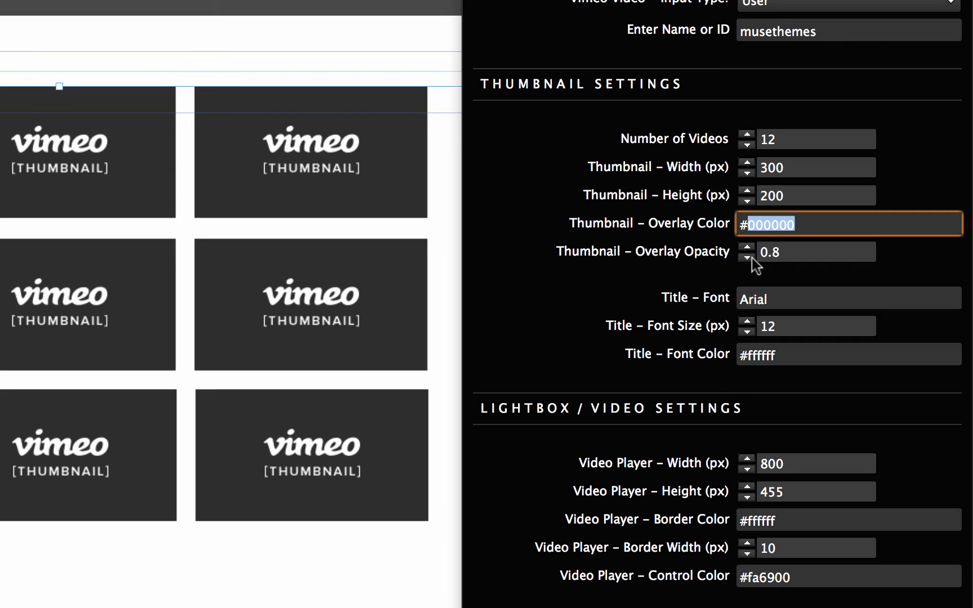
click(813, 253)
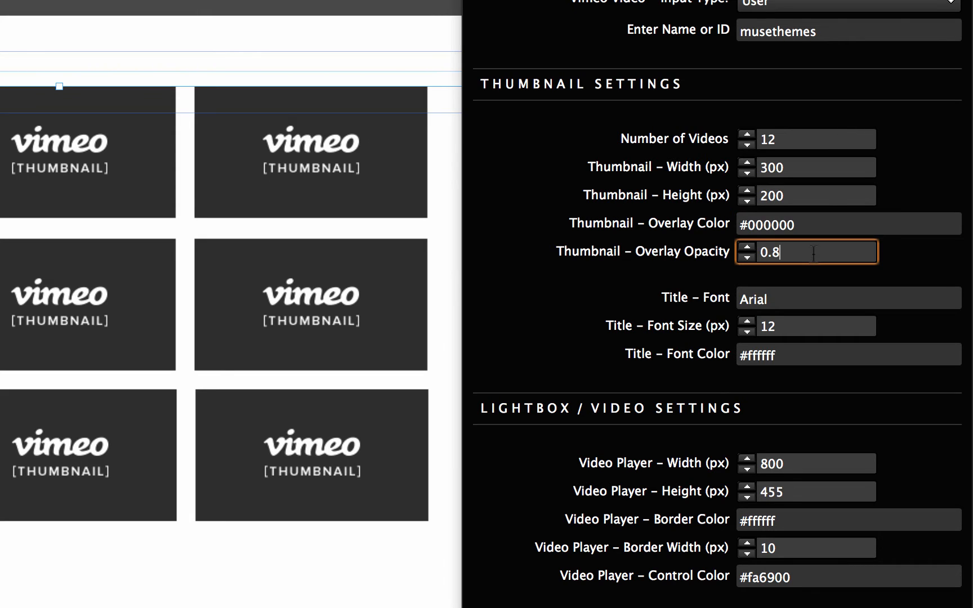
key(BackSpace)
text(5)
Set the thumbnail title font to montserrat at a size of 11 px and close the widget options.
click(767, 299)
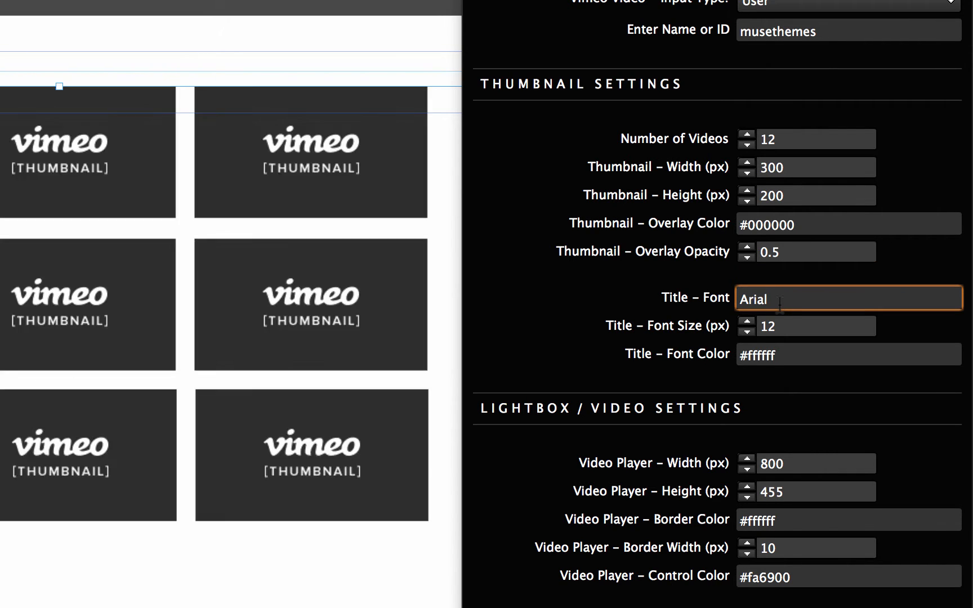
drag(781, 303, 680, 292)
text(montserrat)
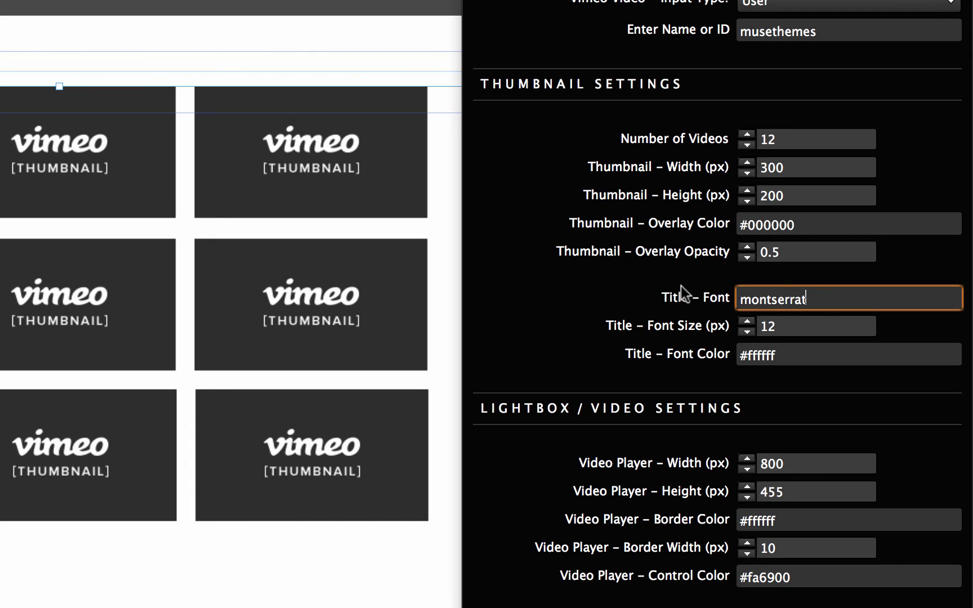
key(Tab)
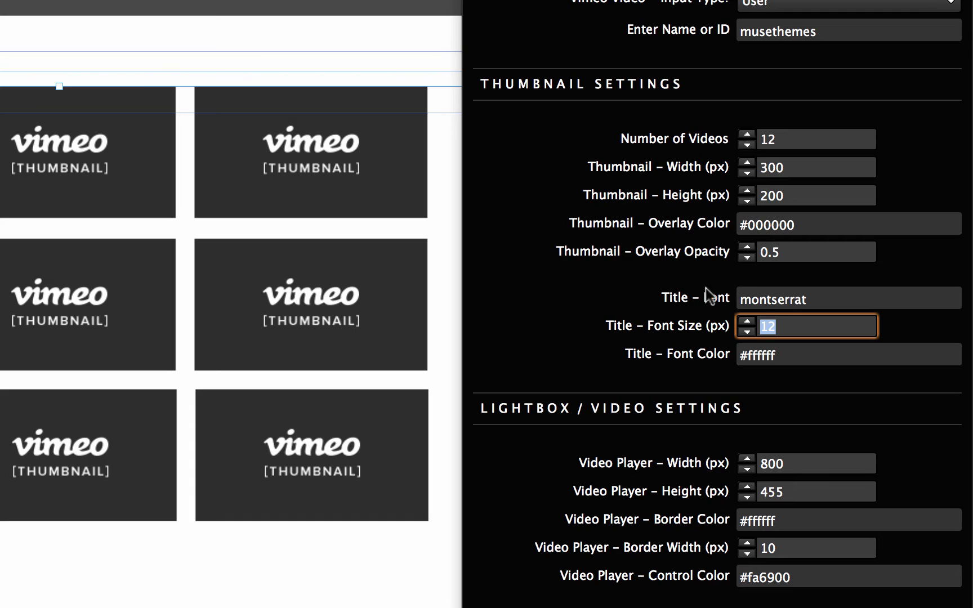
click(747, 331)
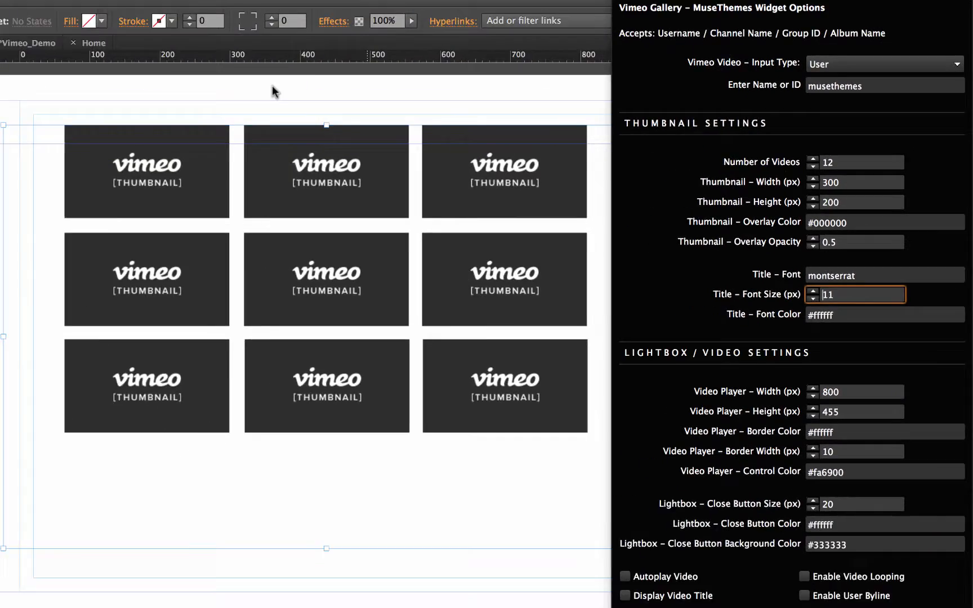
click(275, 91)
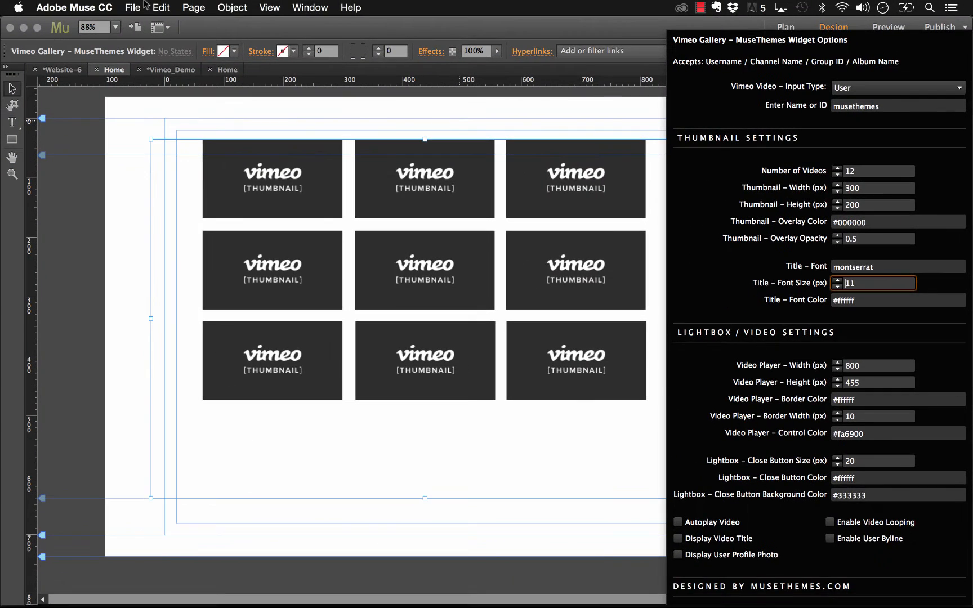
Preview the page in the browser to check the resized thumbnails and title overlay, and return to Adobe Muse.
click(134, 6)
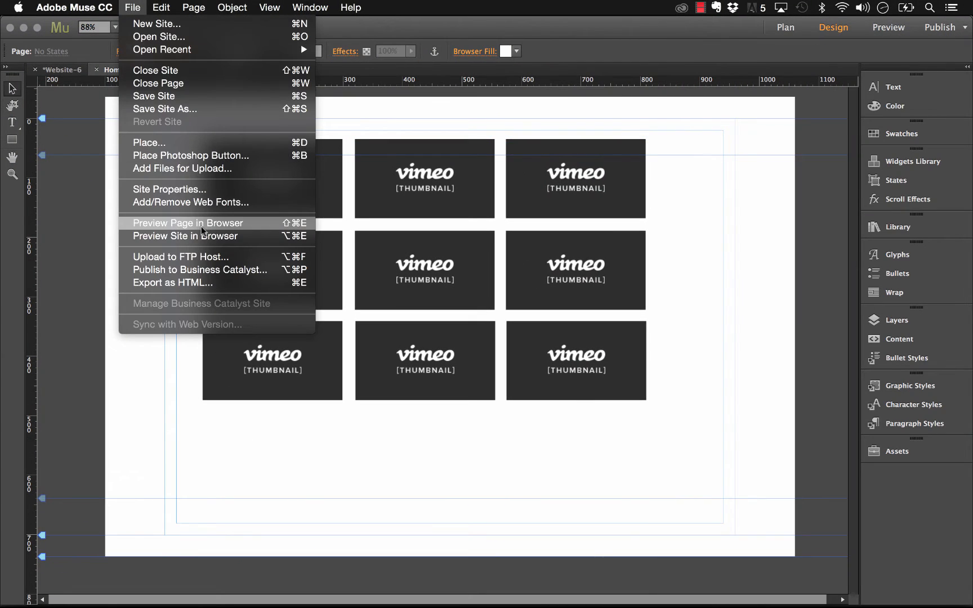
click(200, 223)
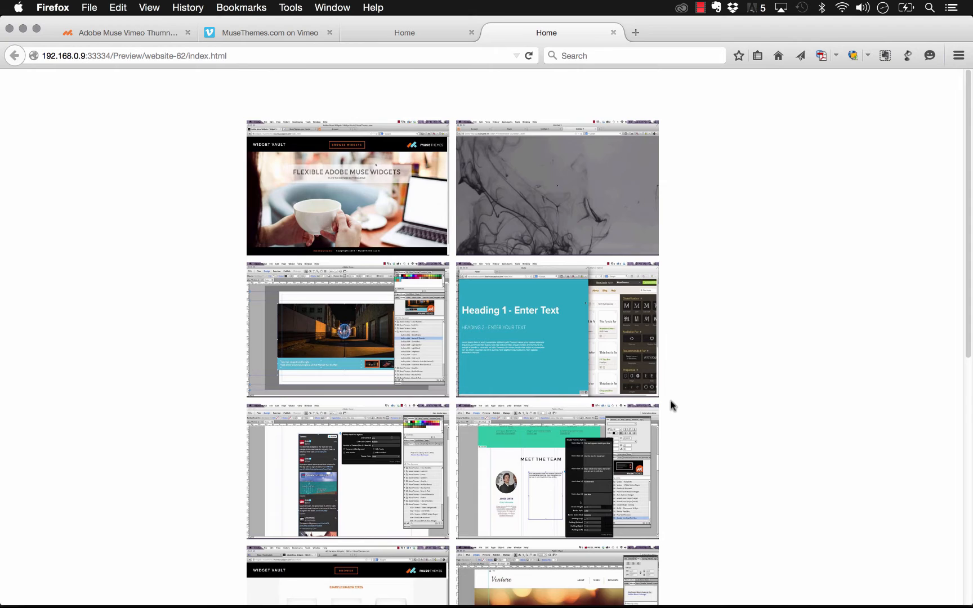
scroll(671, 401, down, 10)
scroll(671, 400, up, 10)
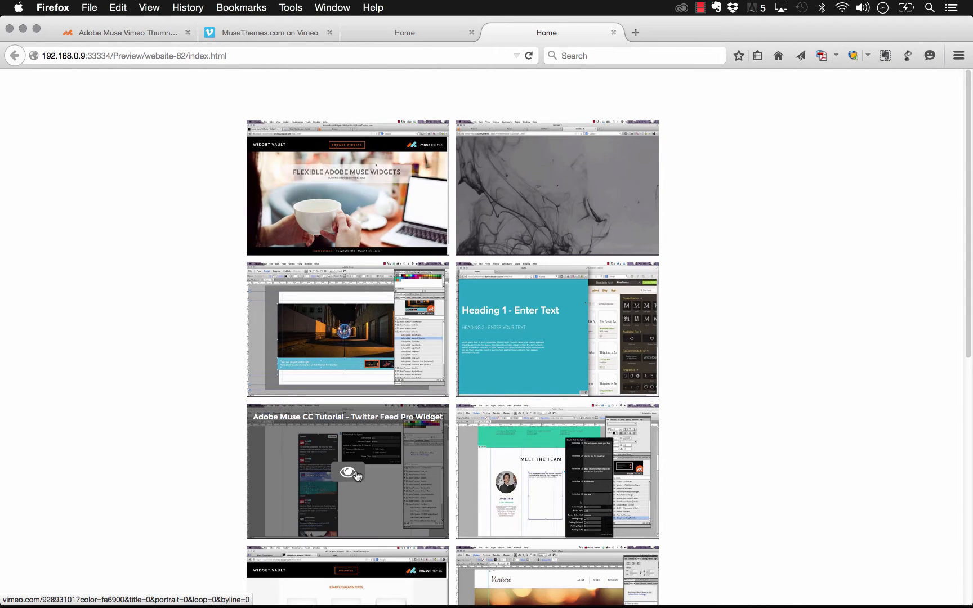
mouse_move(456, 603)
click(386, 589)
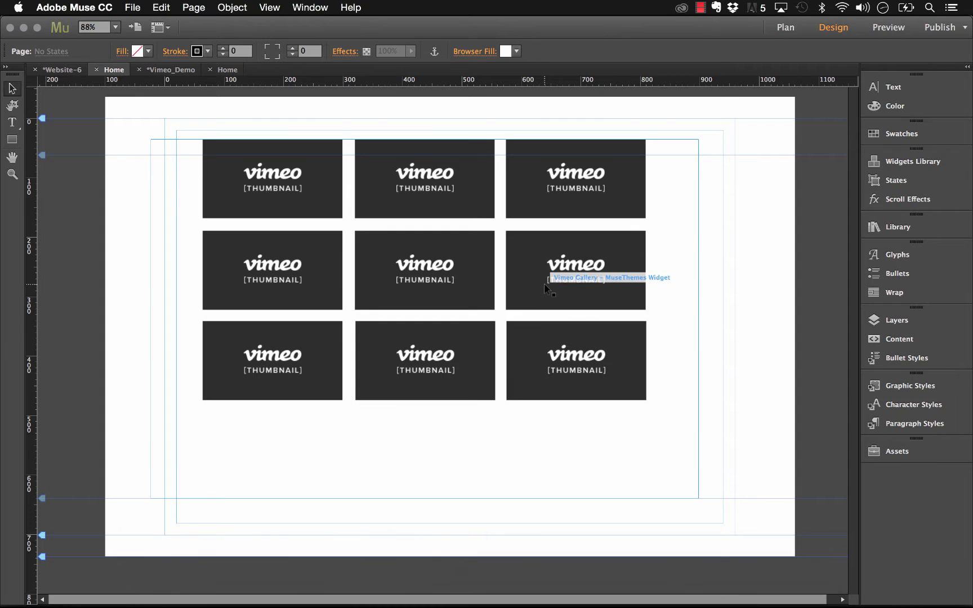
Widen the gallery widget to about the page's full width and move it up to the page's top edge.
click(545, 284)
drag(700, 319, 735, 319)
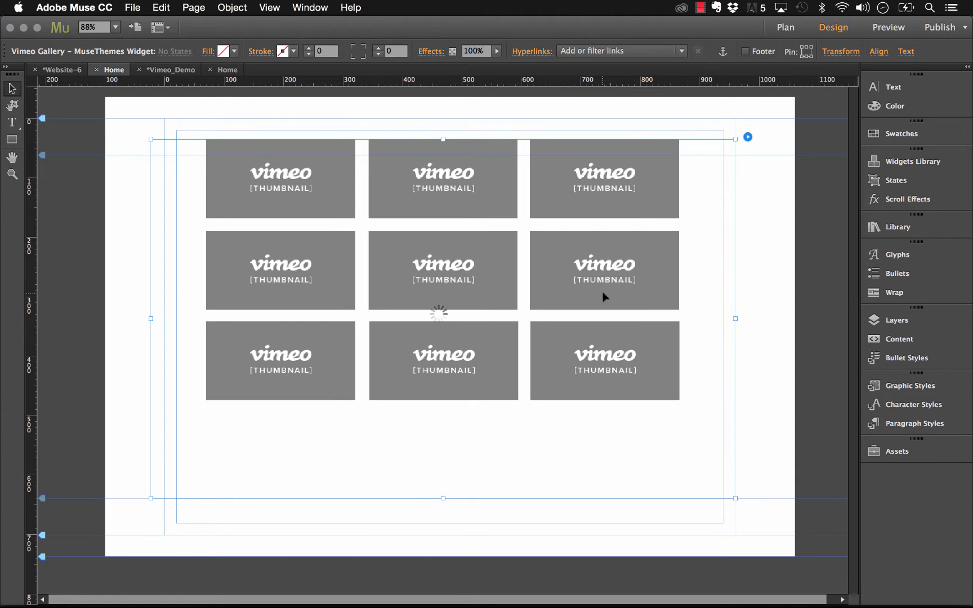
drag(604, 297, 617, 274)
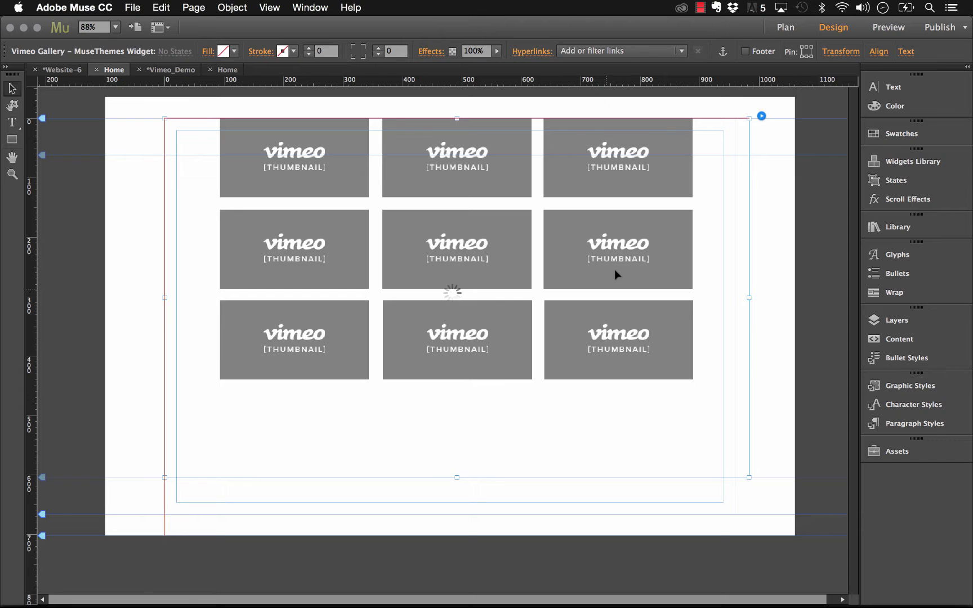
Preview the widened gallery in the browser to check its column layout, and return to Adobe Muse.
click(142, 8)
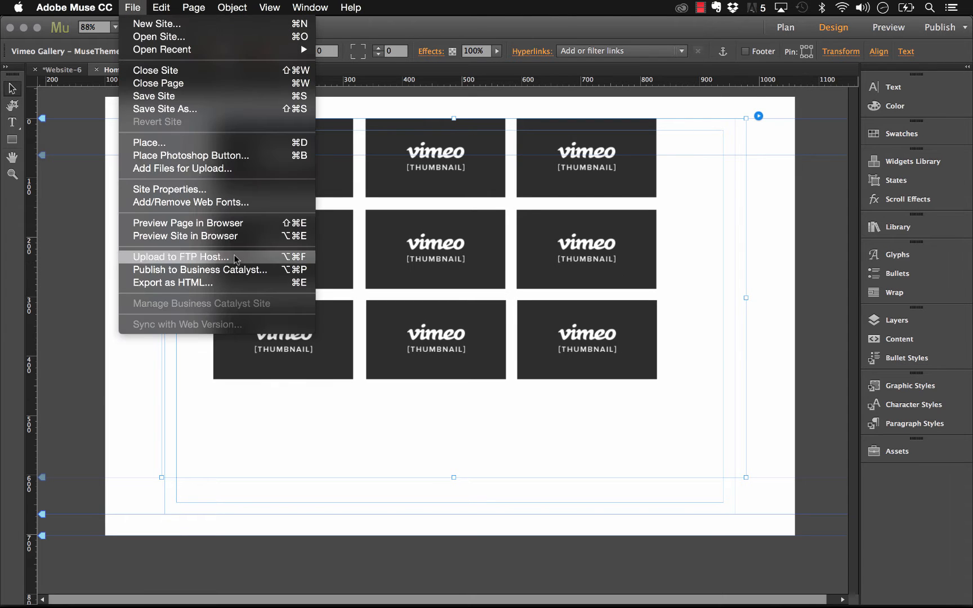
click(236, 223)
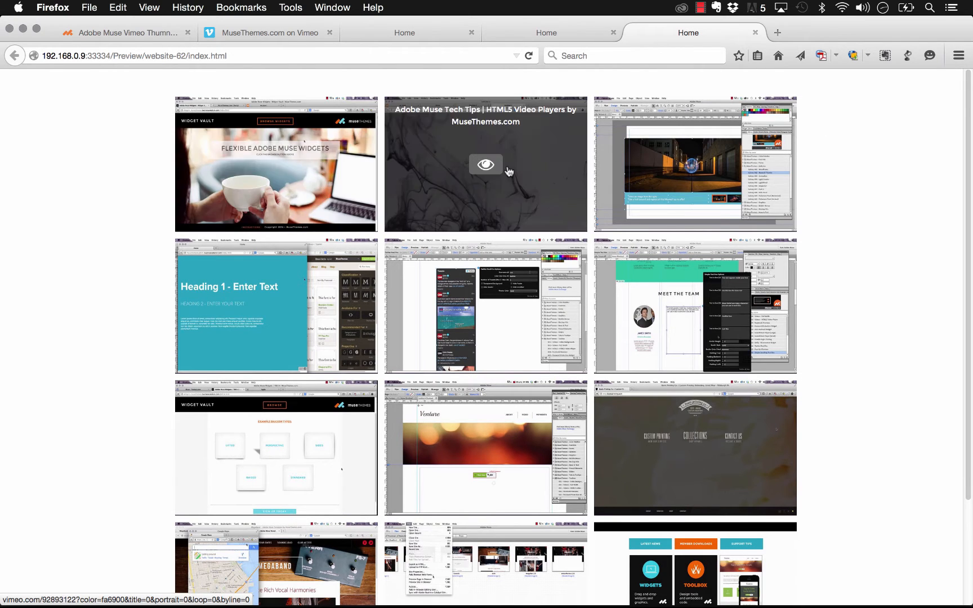
scroll(561, 204, down, 1)
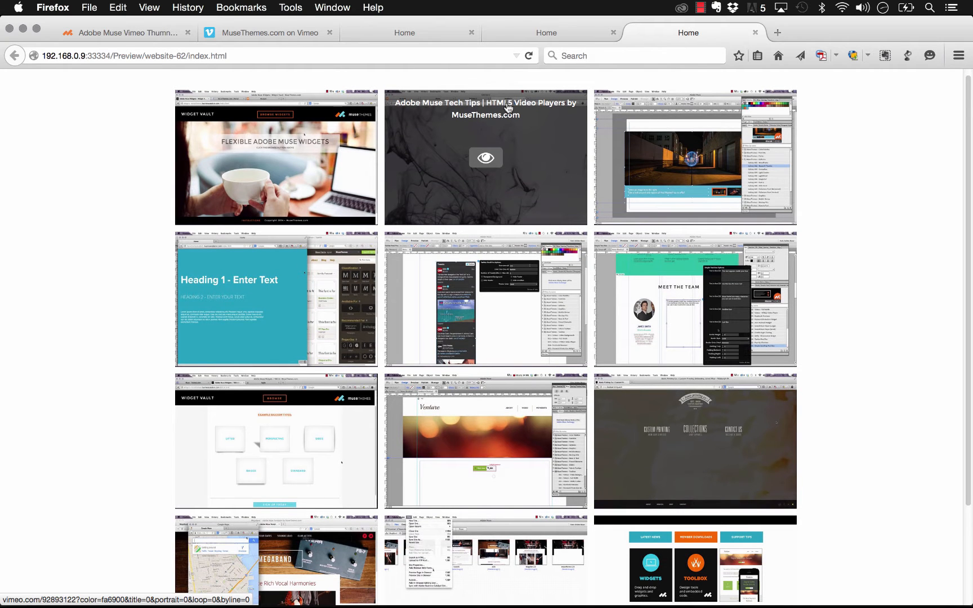
scroll(561, 204, down, 3)
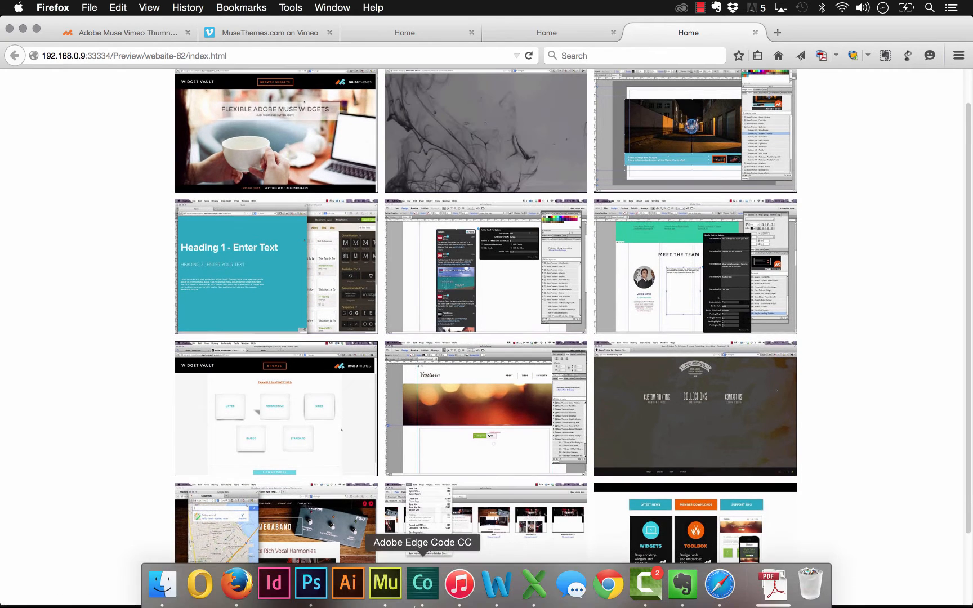
click(382, 583)
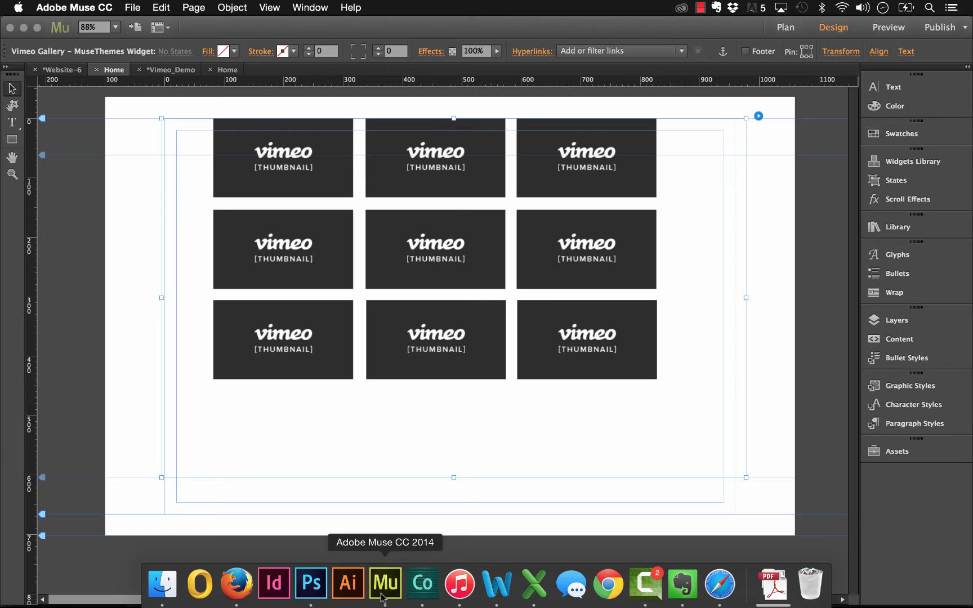
Reopen the gallery widget's options and set the video player's width to 1000 px and height to 600 px.
click(759, 116)
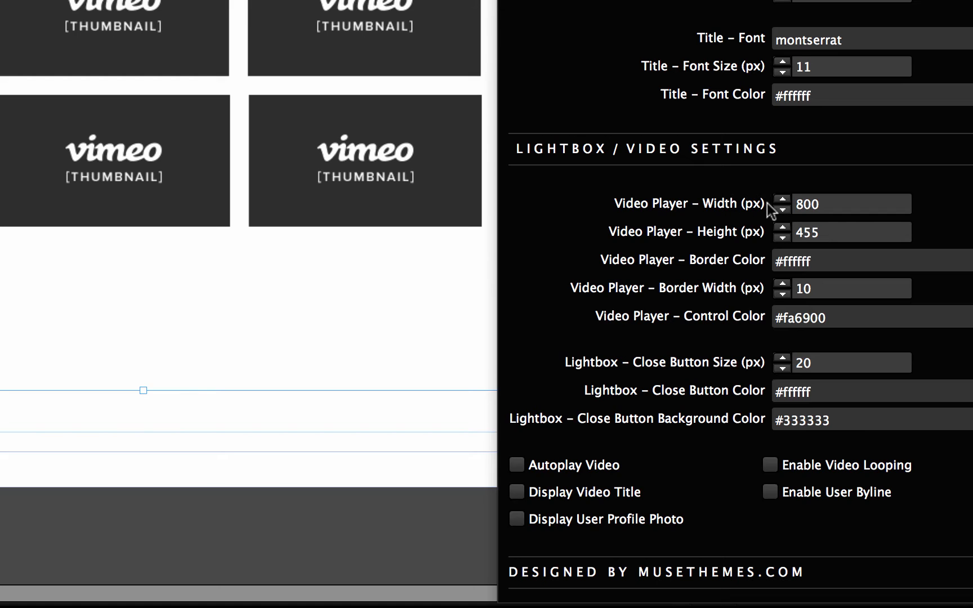
click(800, 205)
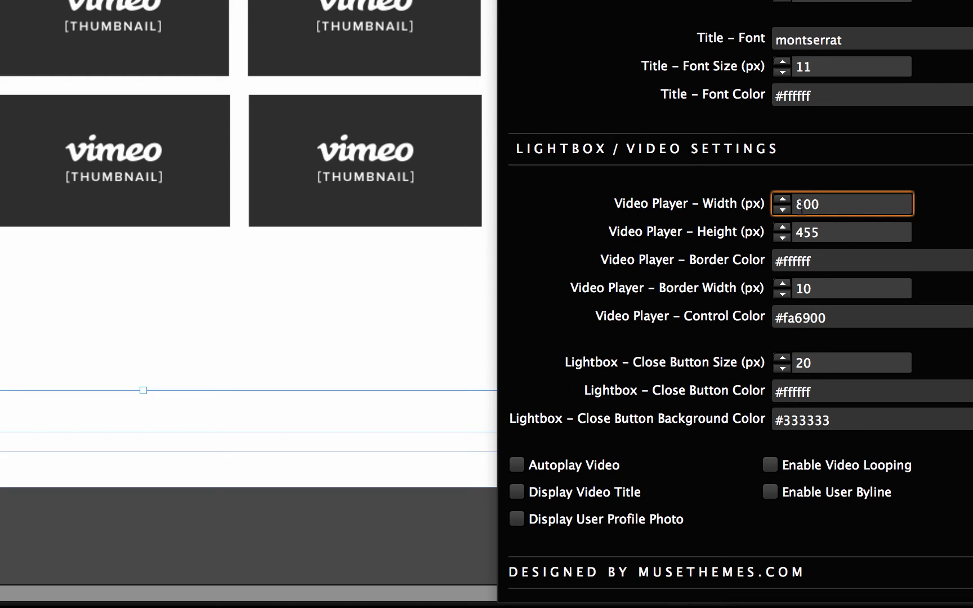
key(BackSpace)
key(BackSpace)
key(BackSpace)
text(1000)
key(Tab)
text(600)
key(Return)
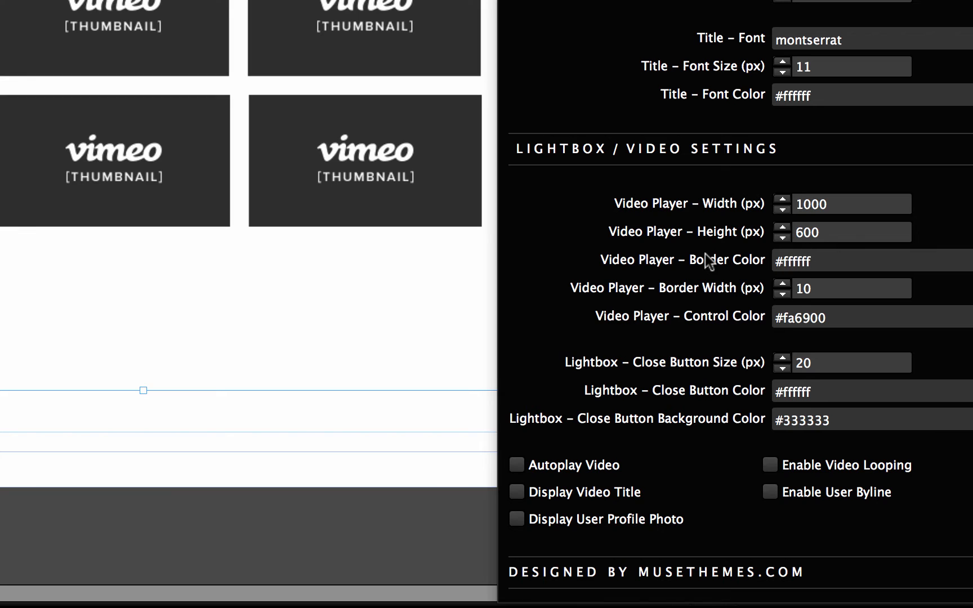
Set the video player's border color to #fa6900 and its border width to 5 px.
click(802, 260)
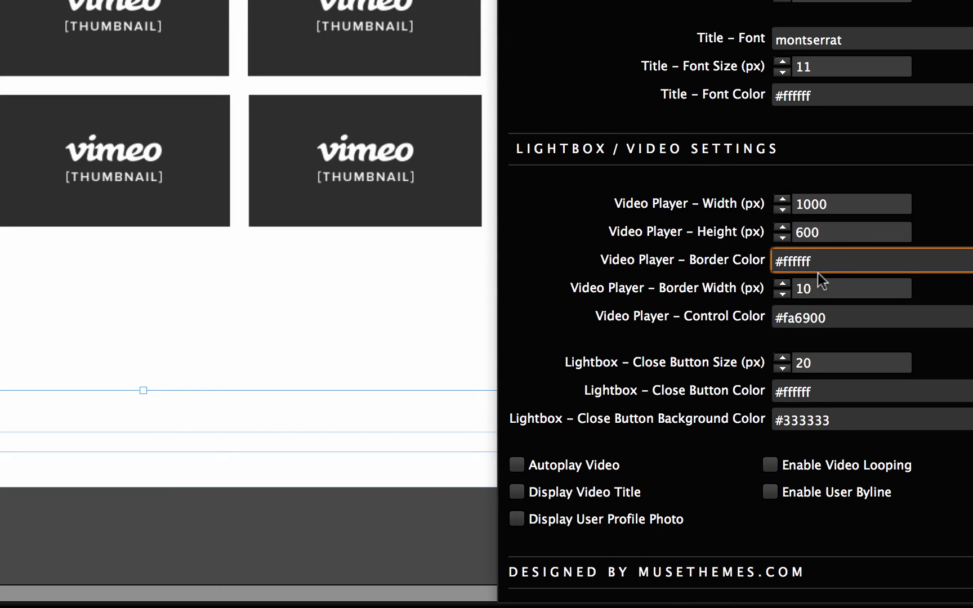
drag(819, 263, 780, 266)
text(fa6900)
key(Tab)
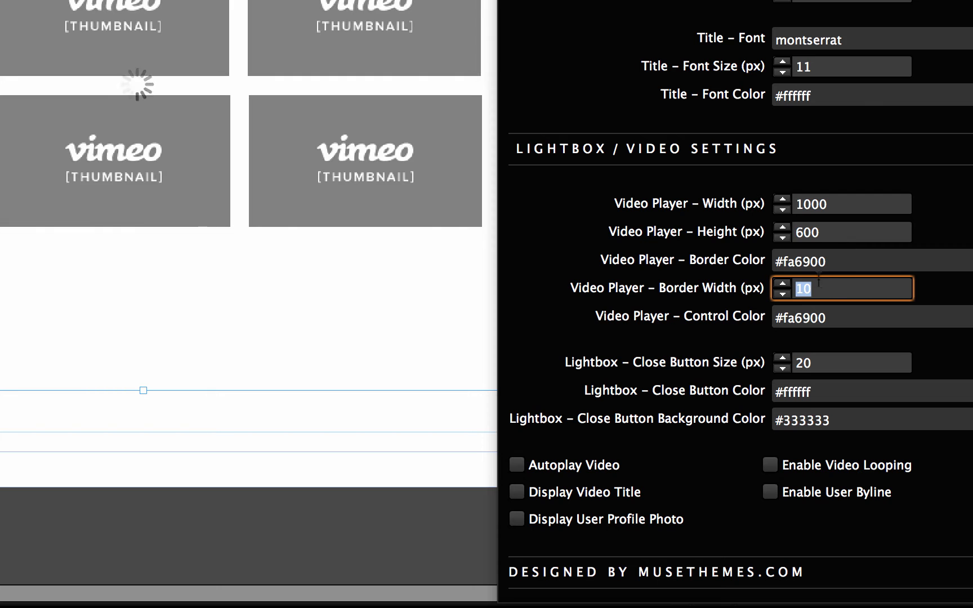
text(5)
key(Return)
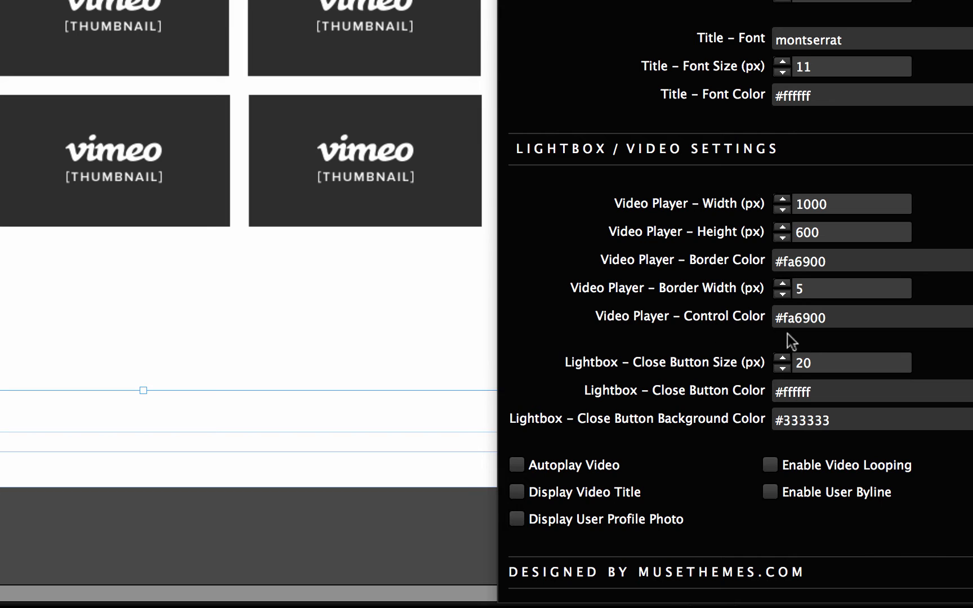
Set the video player's control color to #22a5bf.
drag(856, 317, 785, 318)
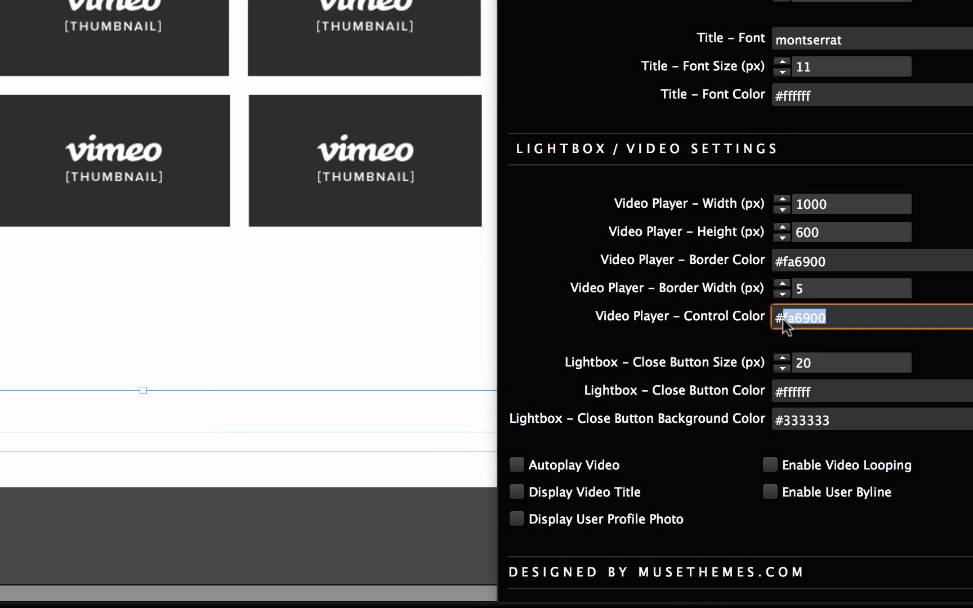
text(22a5bf)
key(Return)
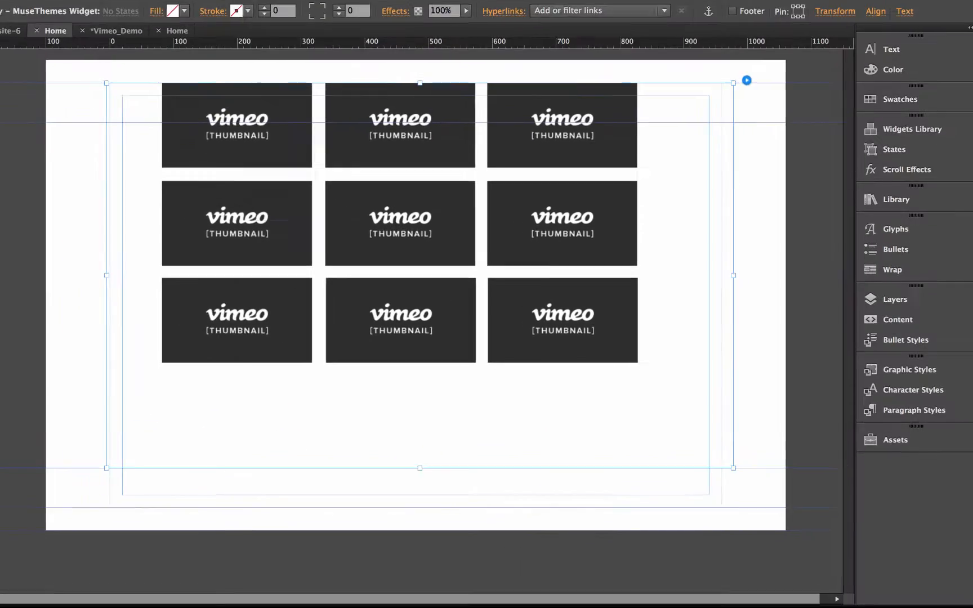
Preview the page in the browser, open the first gallery video to check its lightbox player, and close the lightbox.
click(132, 8)
click(227, 224)
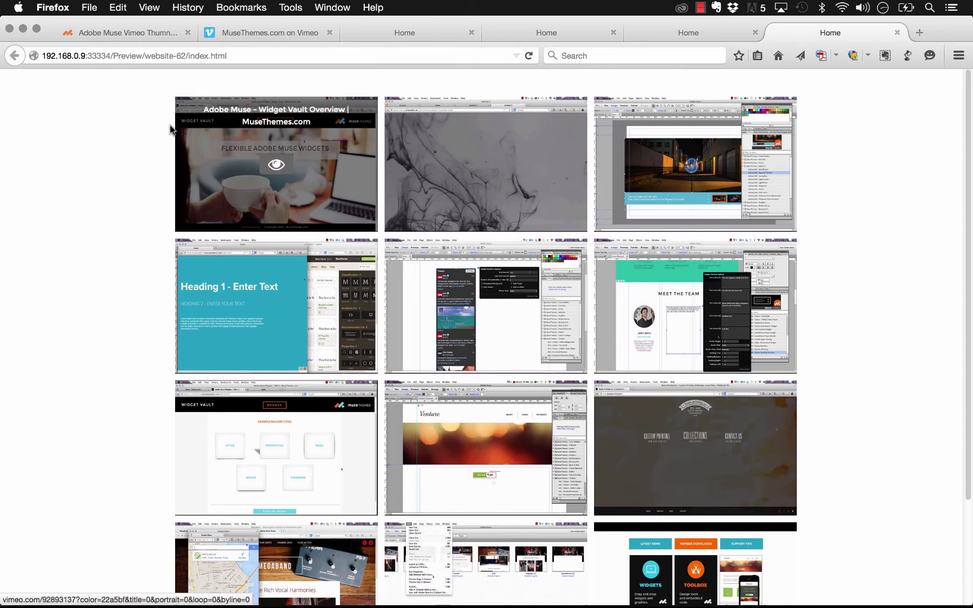
click(269, 149)
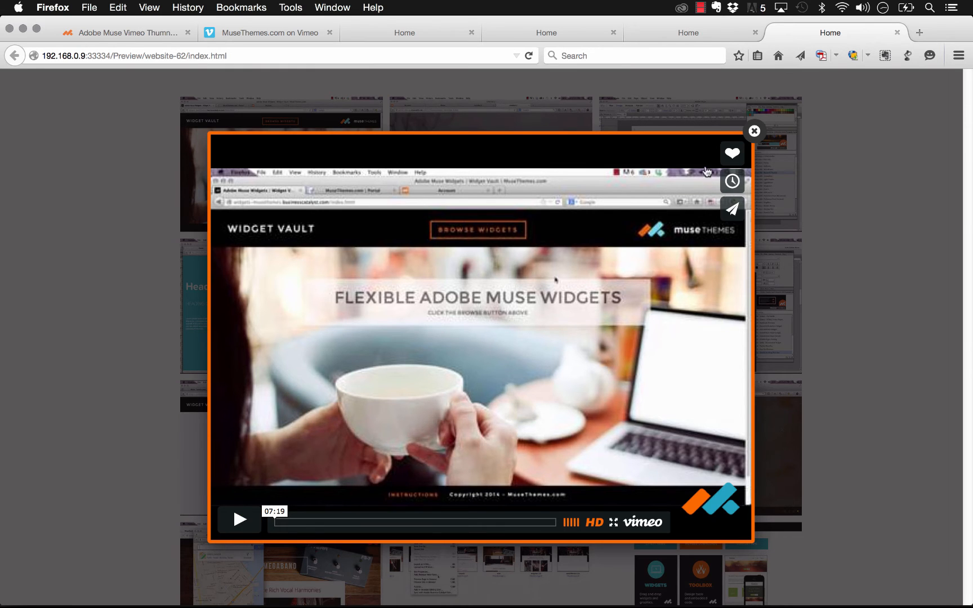
click(755, 137)
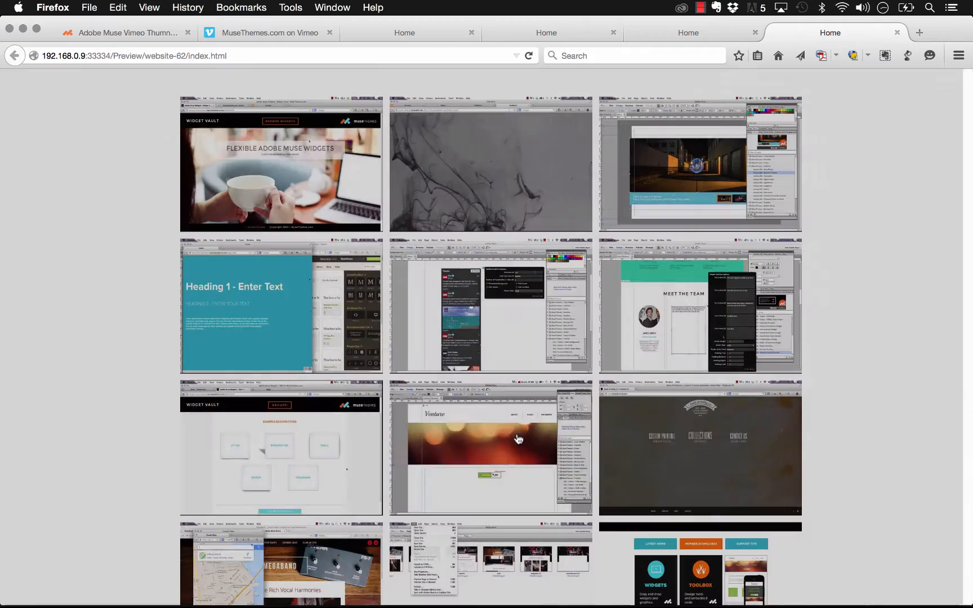
Return to Adobe Muse and enable Autoplay Video, Display Video Title and Display User Profile Photo in the gallery widget's options.
click(386, 589)
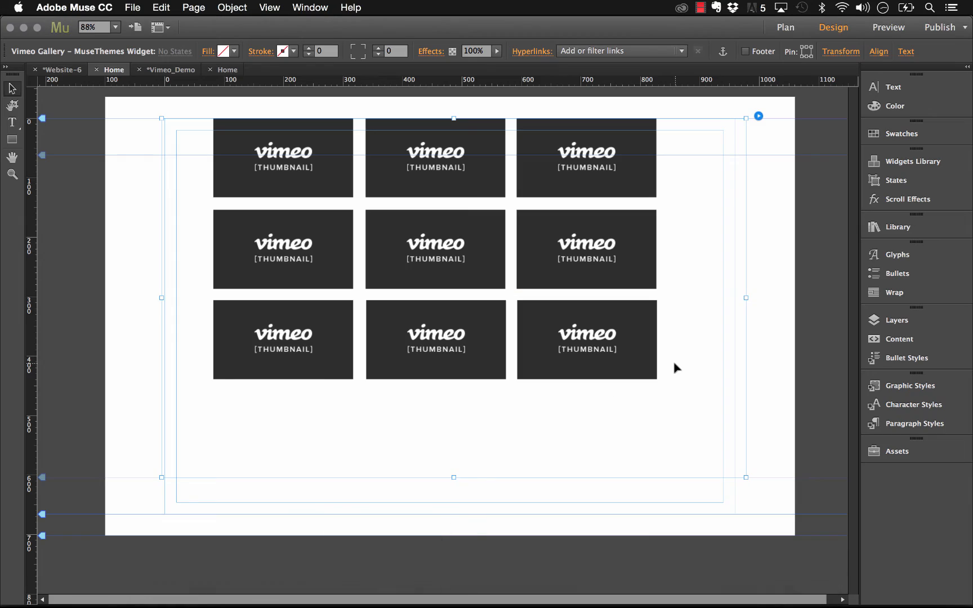
click(759, 117)
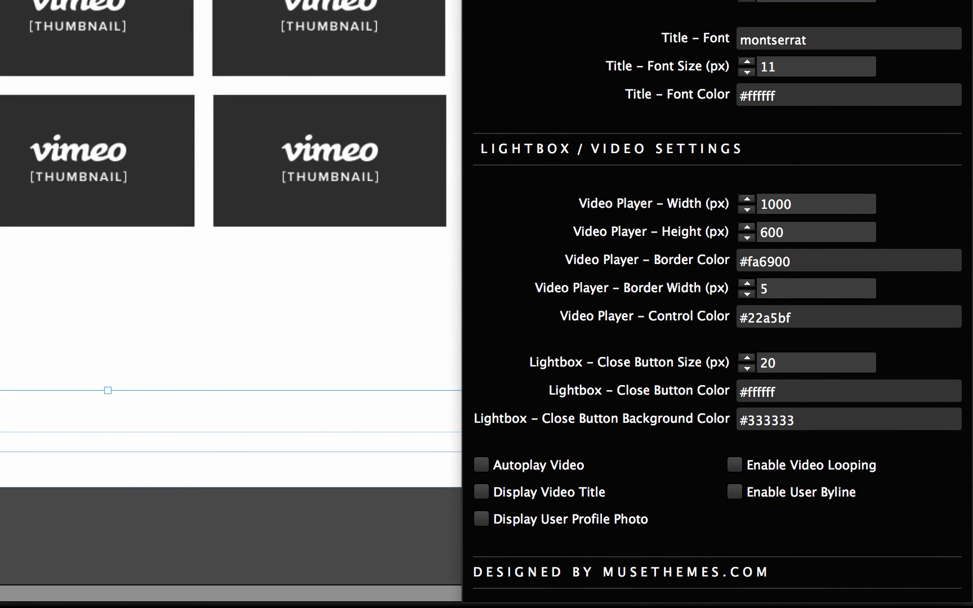
click(482, 466)
click(482, 493)
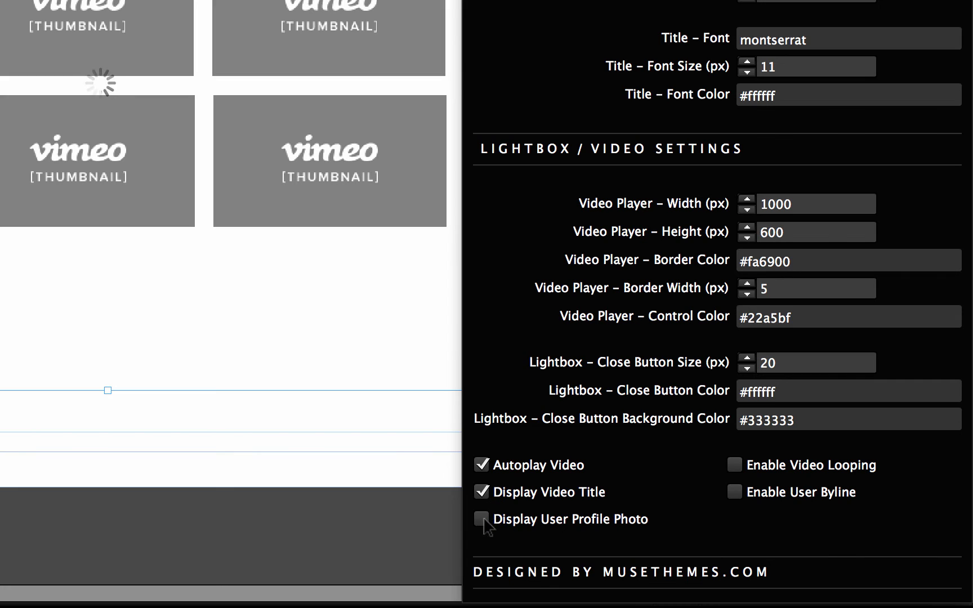
click(482, 519)
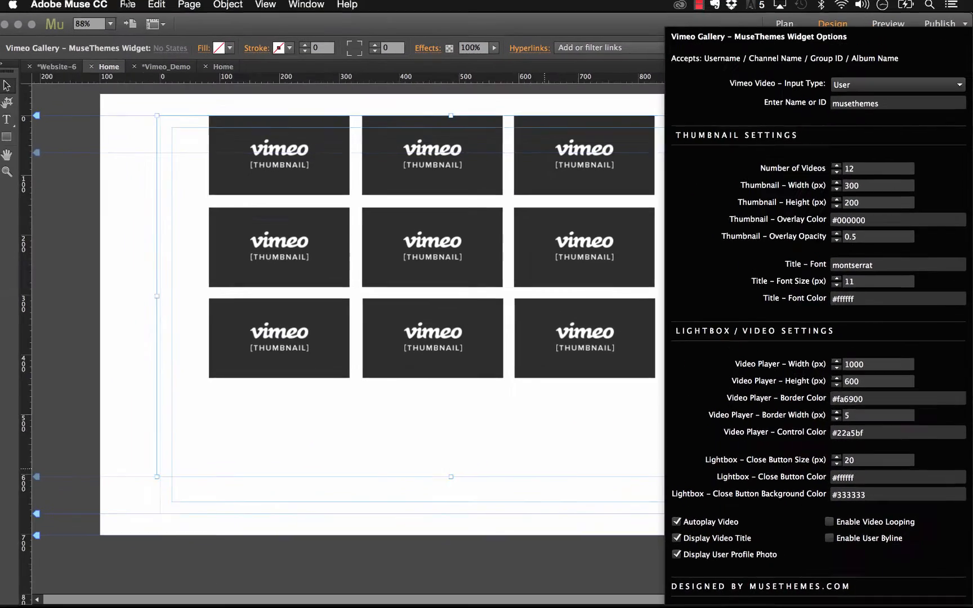
Preview the page in the browser, open the HTML5 Video Players video to check autoplay, pause it, and close the lightbox.
click(128, 5)
click(169, 237)
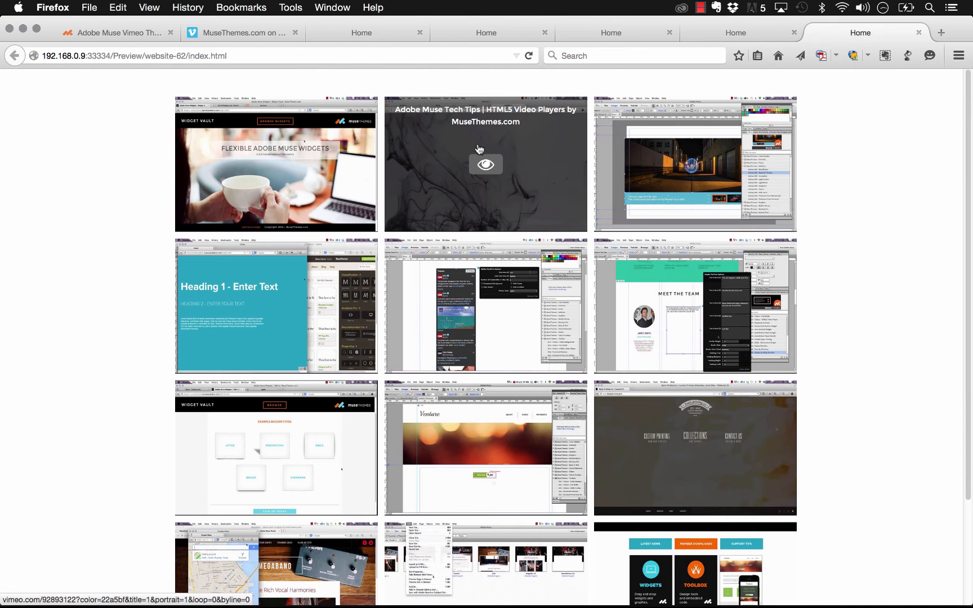
click(477, 155)
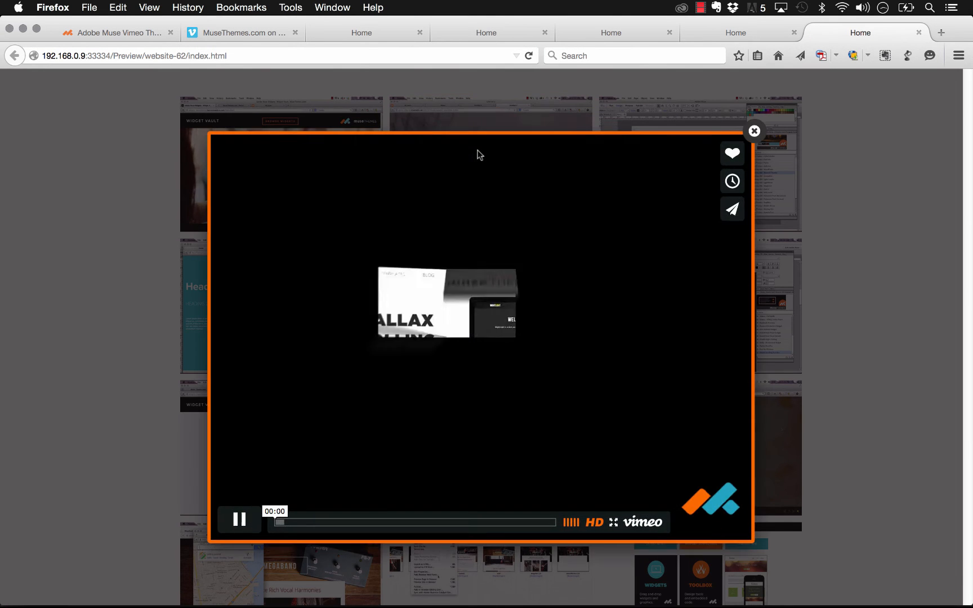
click(240, 519)
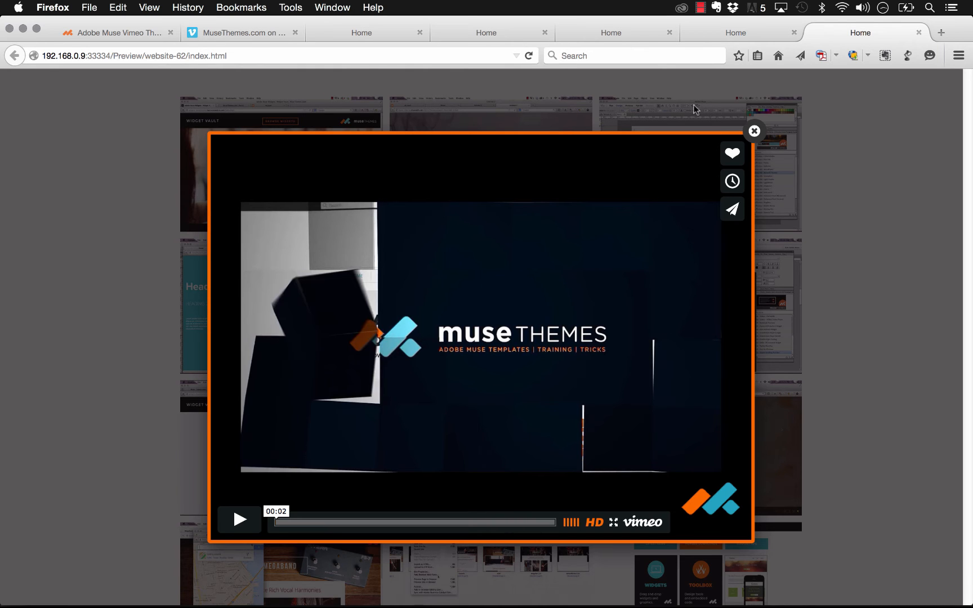
click(754, 130)
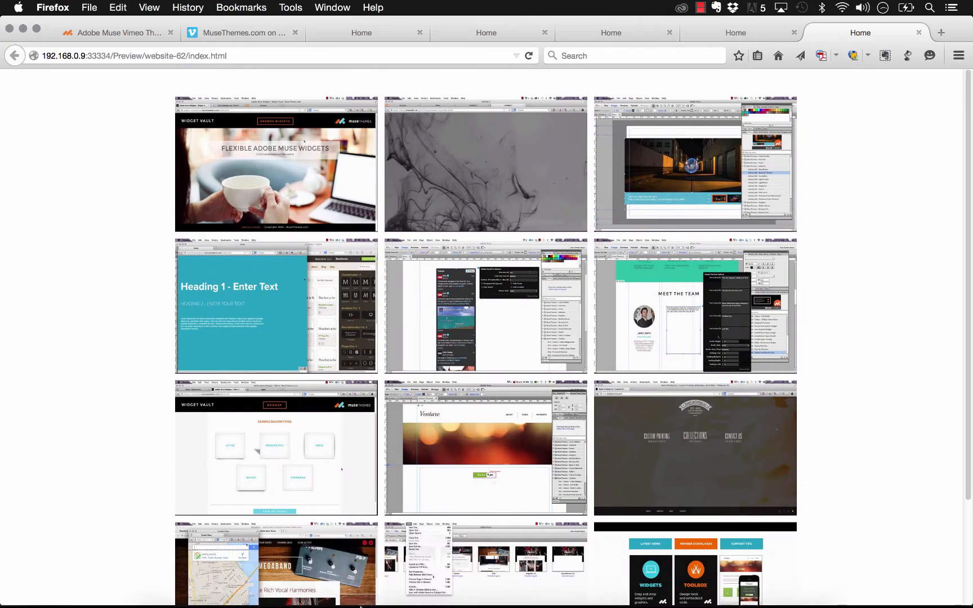
Switch back to Adobe Muse and turn off Autoplay Video in the gallery widget's options.
click(388, 594)
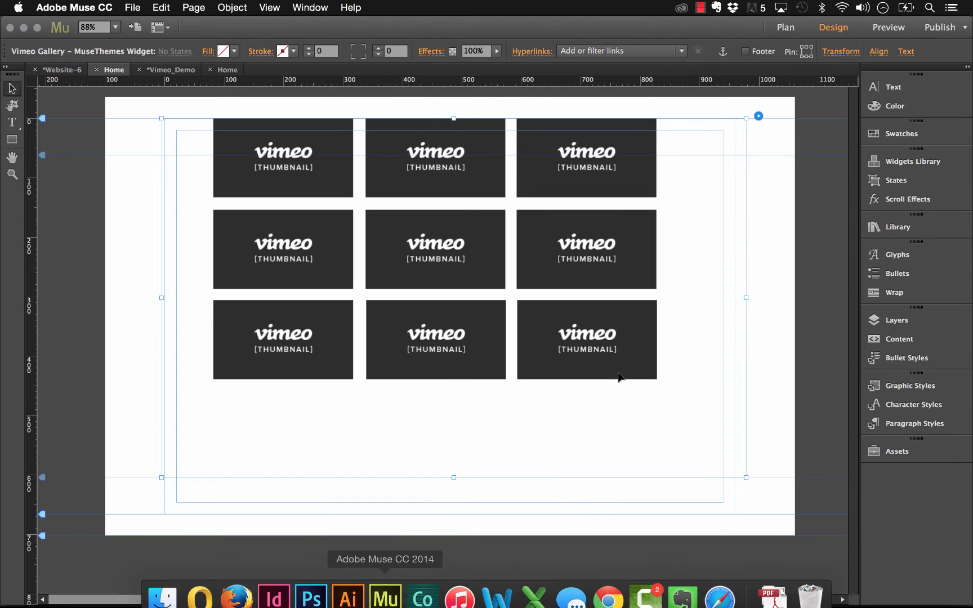
click(760, 117)
click(679, 523)
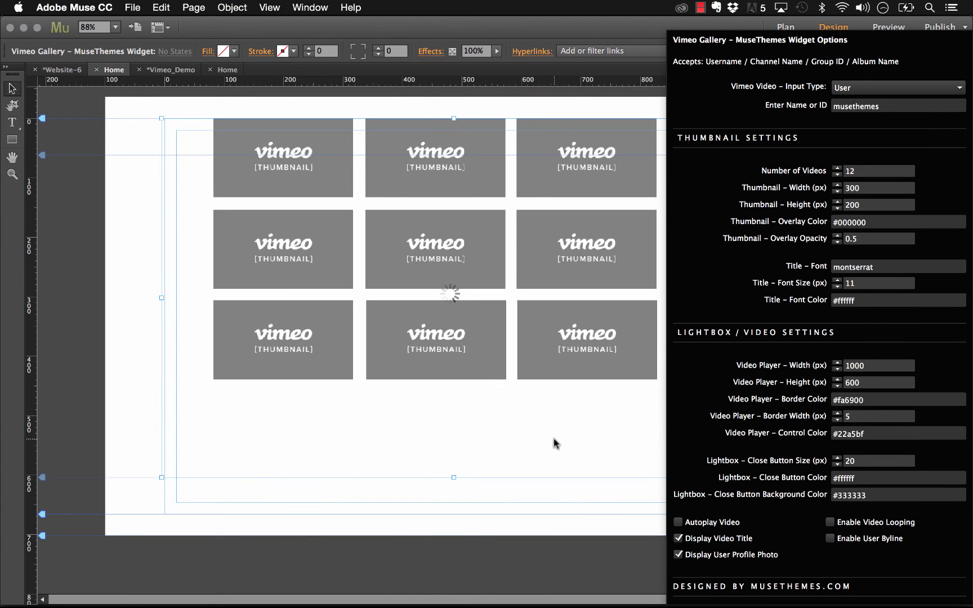
Preview the page again, check the title and profile photo on the HTML5 Video Players video, close it, and look over the gallery.
click(133, 7)
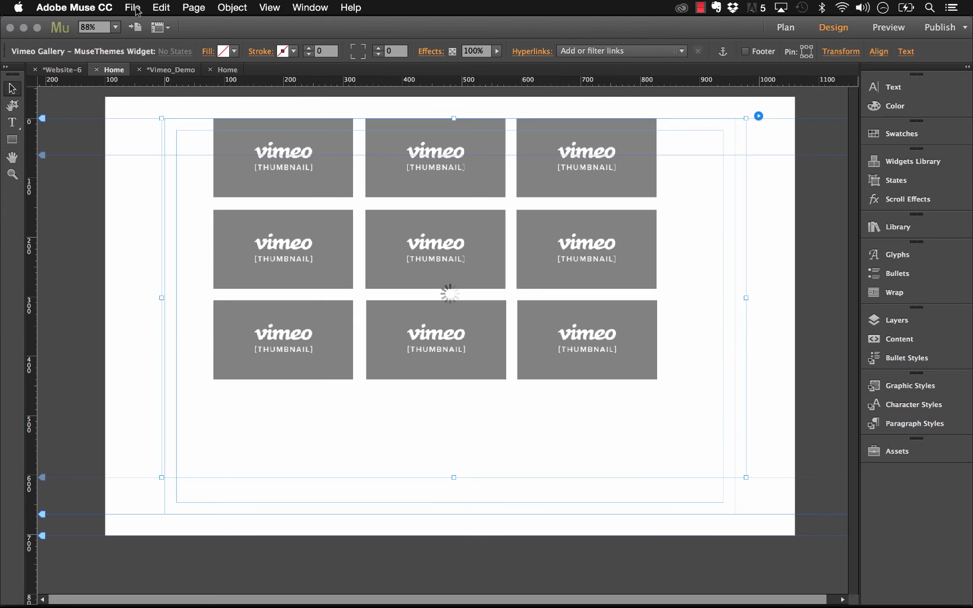
click(133, 7)
click(219, 225)
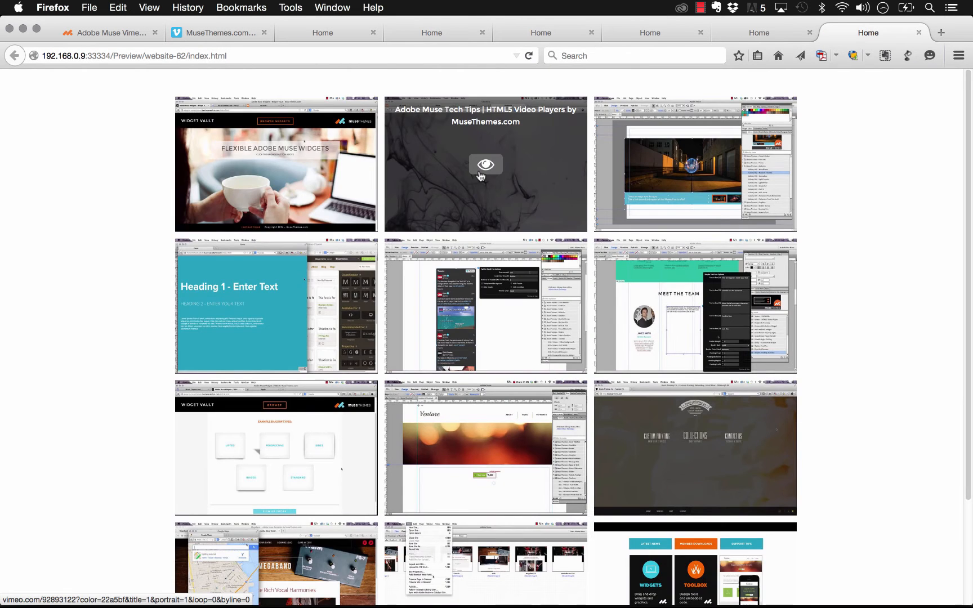
click(479, 173)
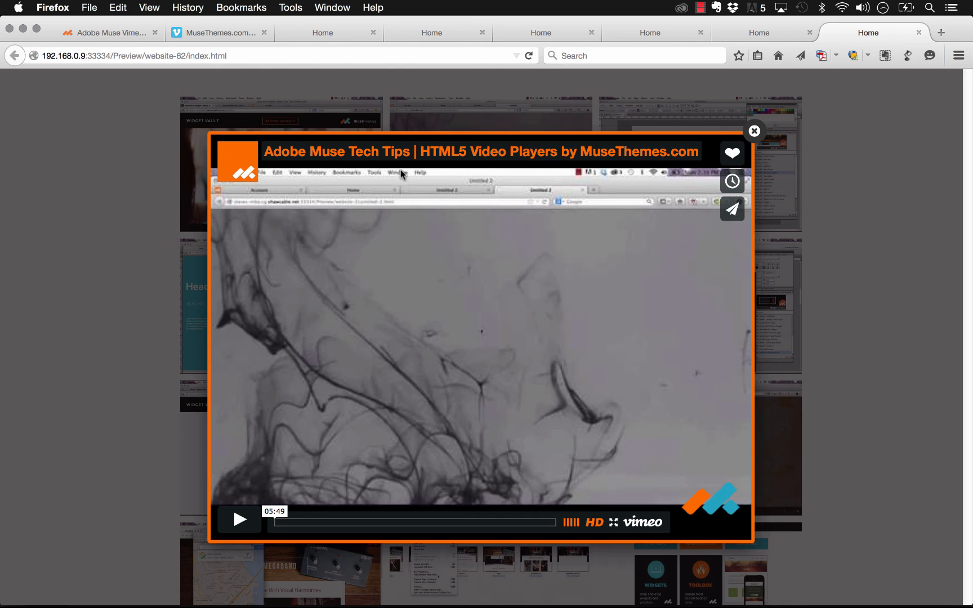
click(755, 132)
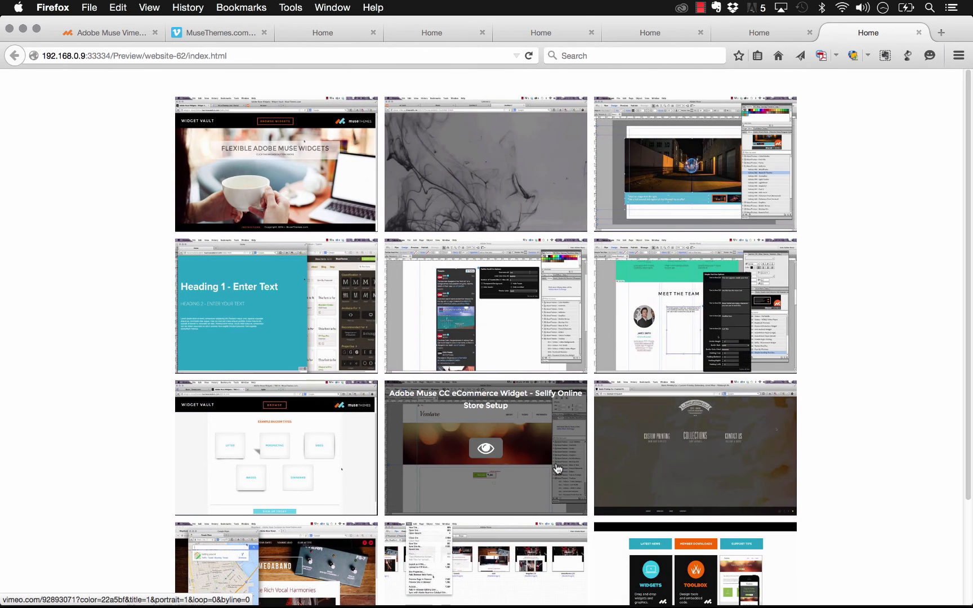
scroll(826, 298, down, 5)
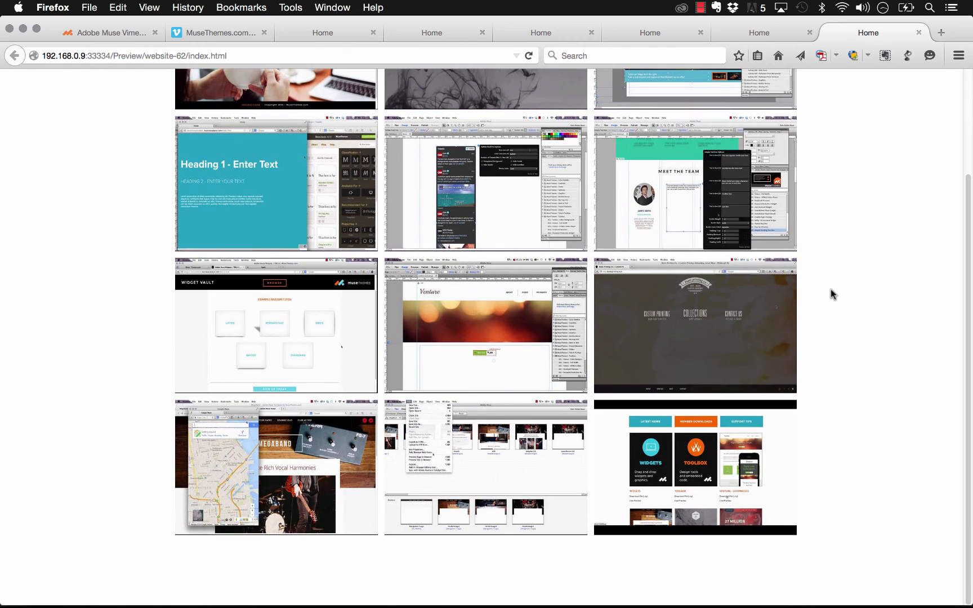
scroll(832, 289, up, 5)
Back in Adobe Muse, move the gallery widget slightly down and stretch both its sides to the full browser width.
mouse_move(571, 598)
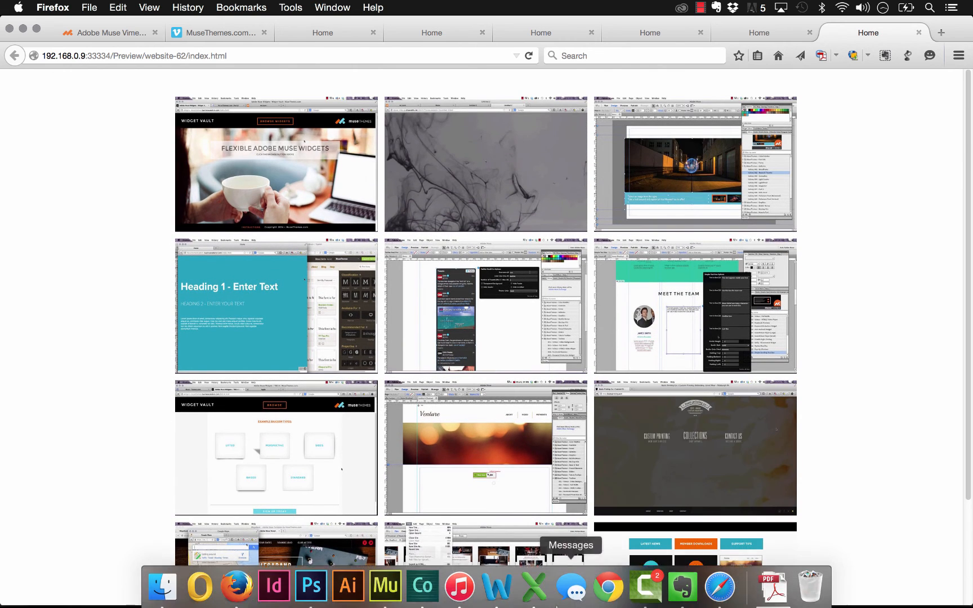
click(397, 597)
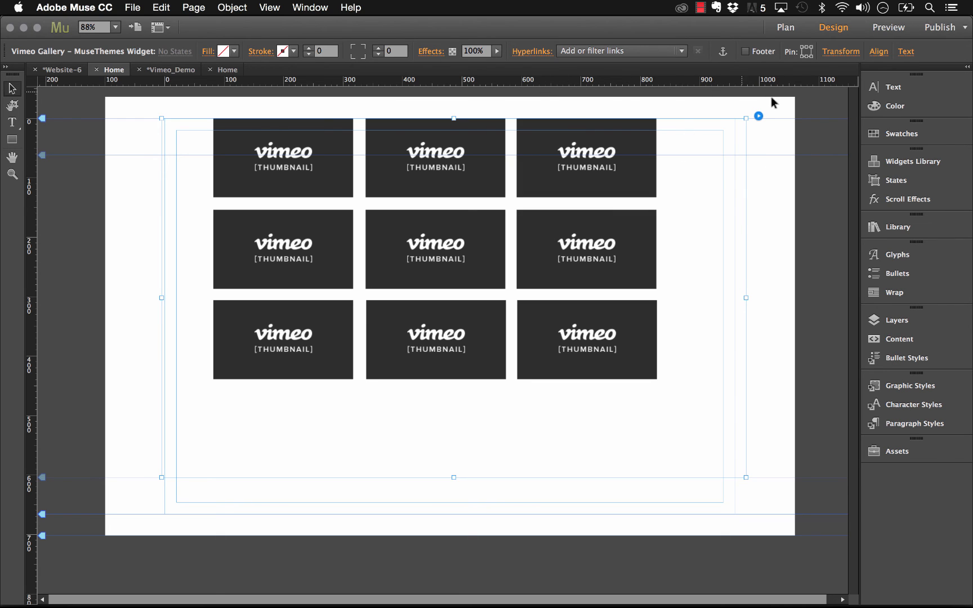
drag(626, 157, 621, 183)
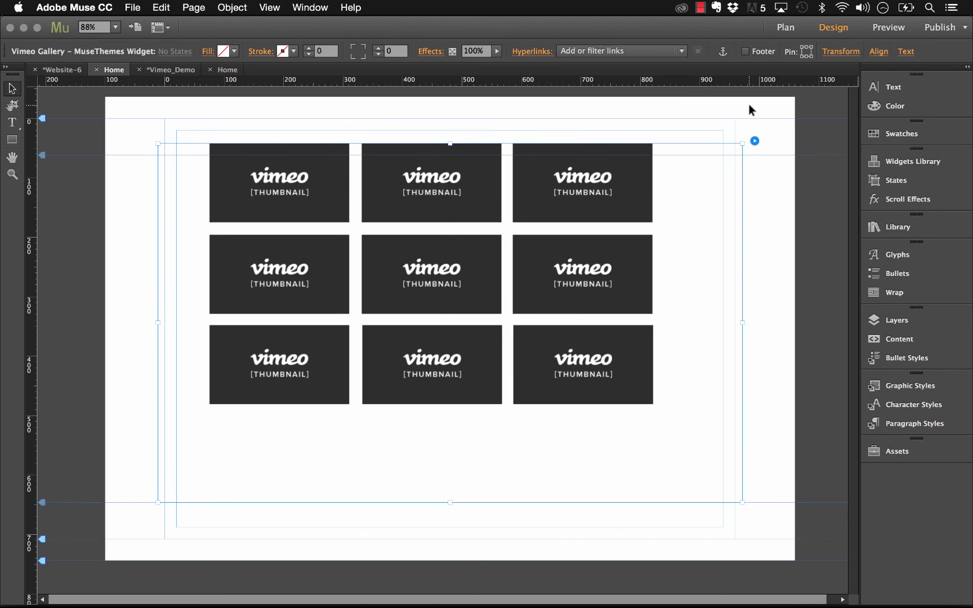
drag(741, 324, 795, 323)
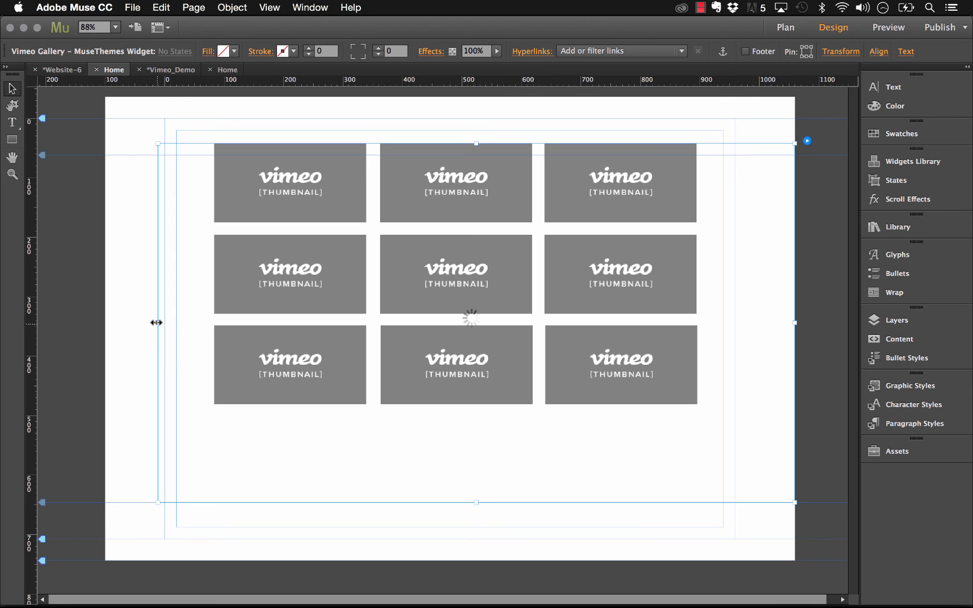
drag(158, 323, 106, 322)
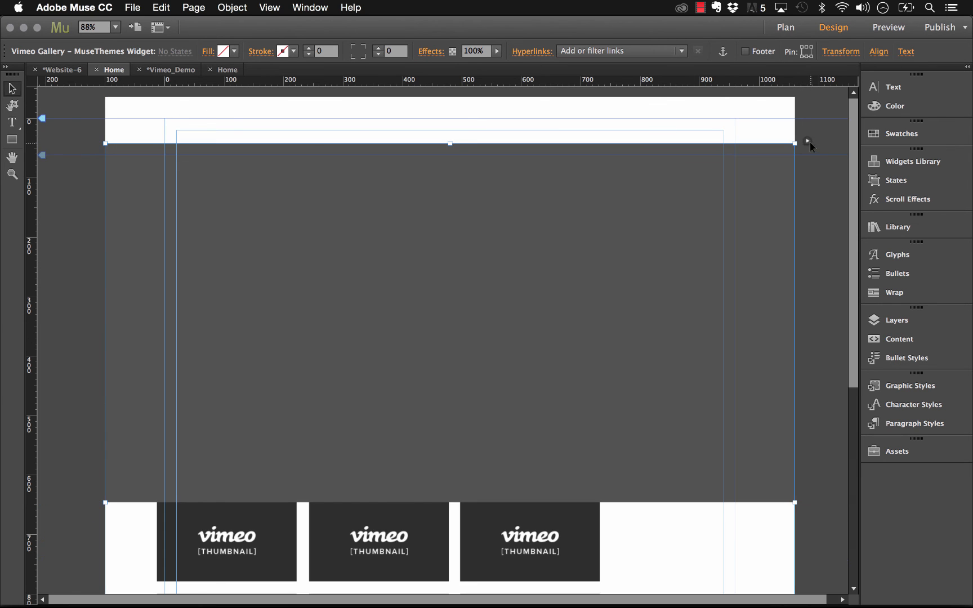
Set the gallery widget's number of videos to 30 and deselect the widget.
click(808, 141)
click(870, 175)
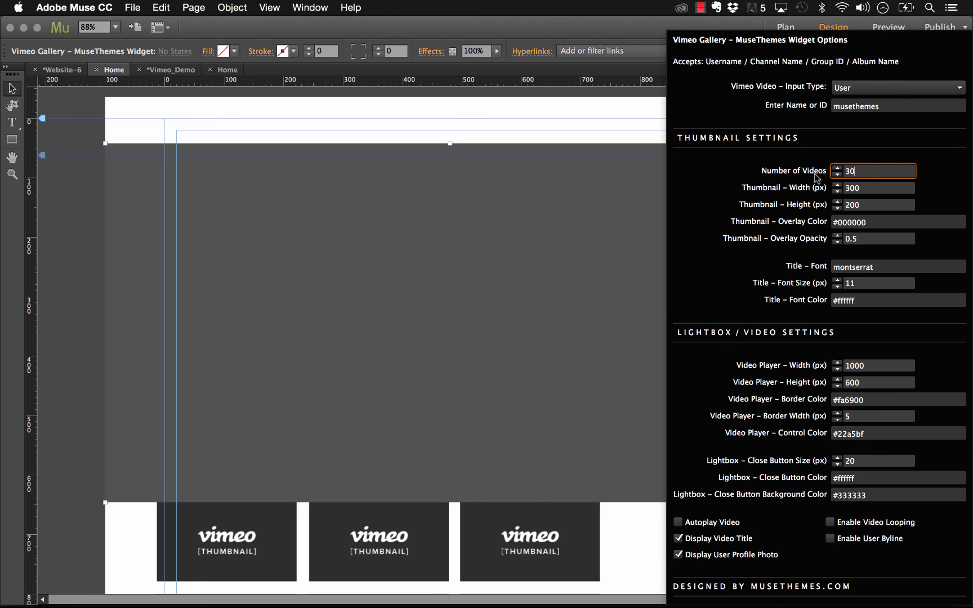
key(Return)
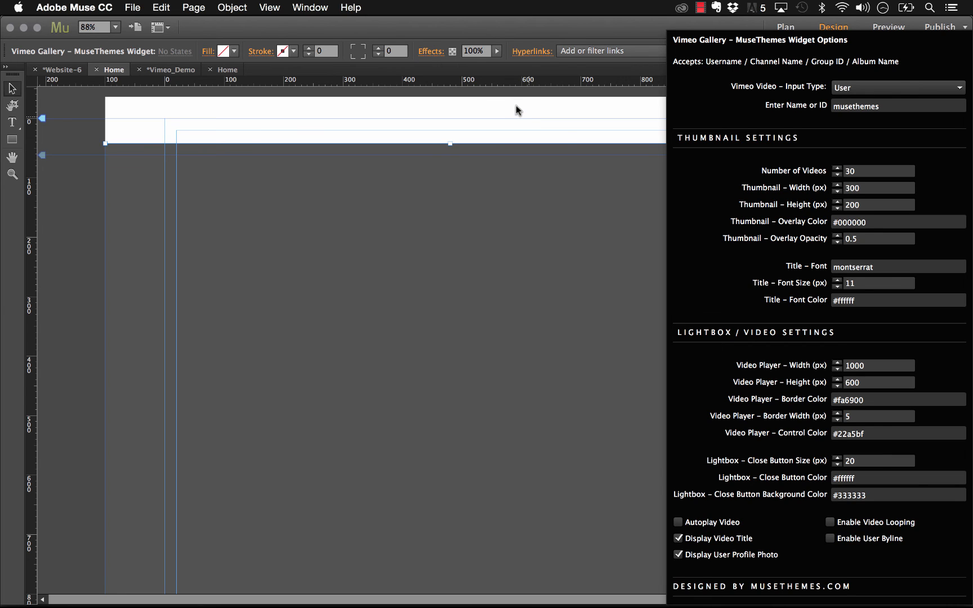
click(566, 133)
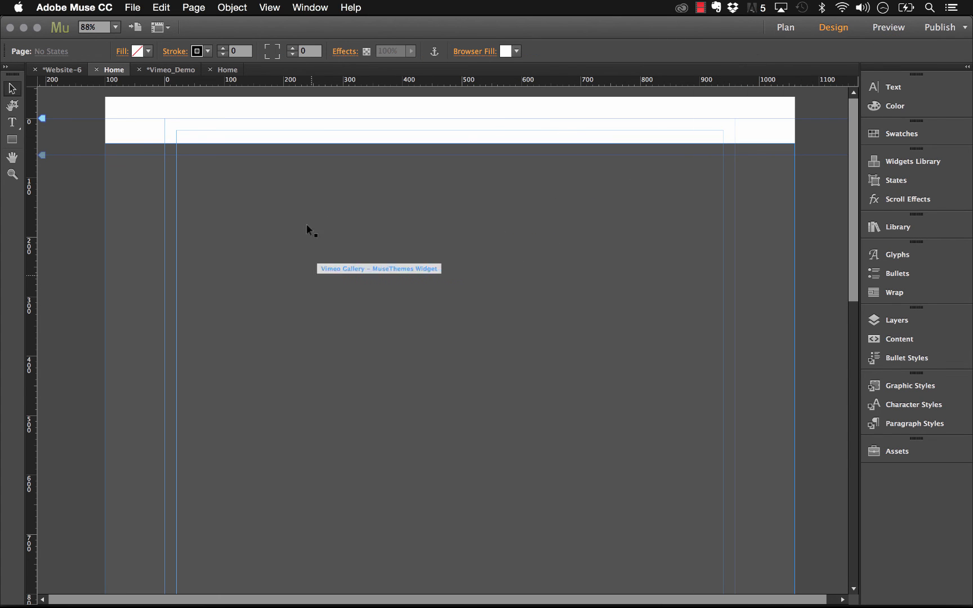
scroll(440, 269, down, 2)
scroll(441, 269, down, 3)
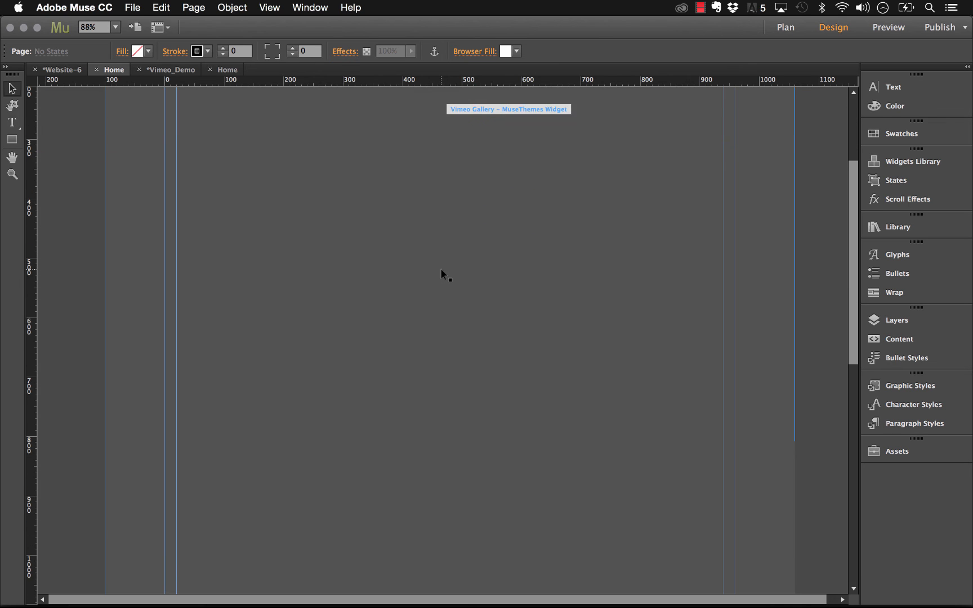
scroll(441, 269, up, 5)
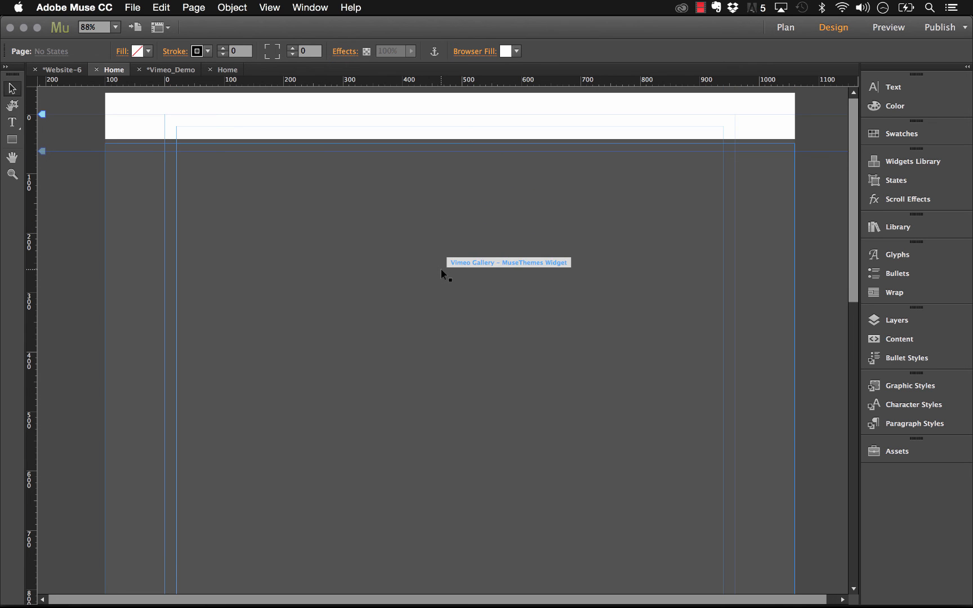
Preview the page in the browser, look through the full-width gallery, and narrow the browser window to check how the thumbnails rearrange.
click(133, 7)
click(205, 228)
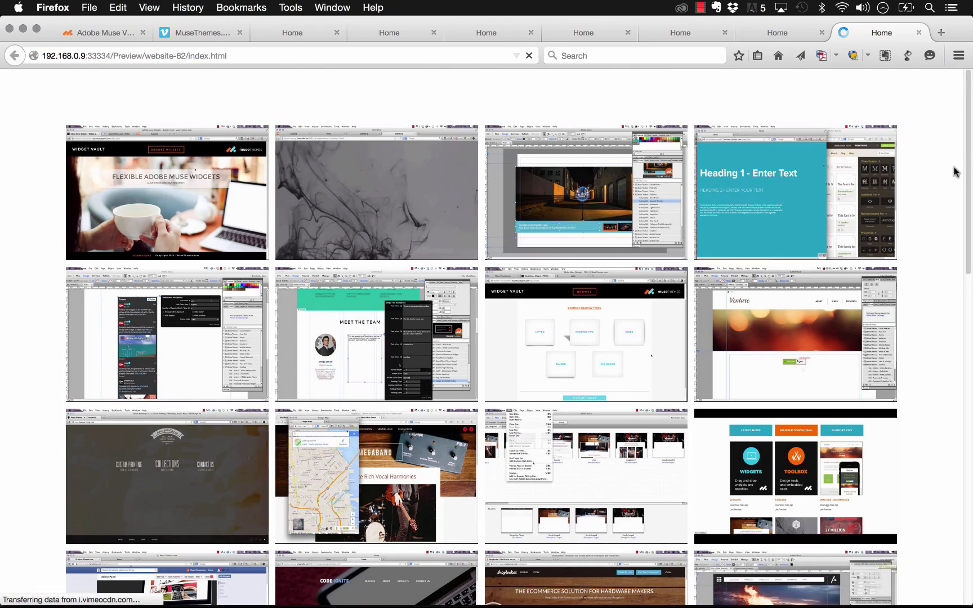
scroll(958, 166, down, 5)
scroll(956, 174, up, 5)
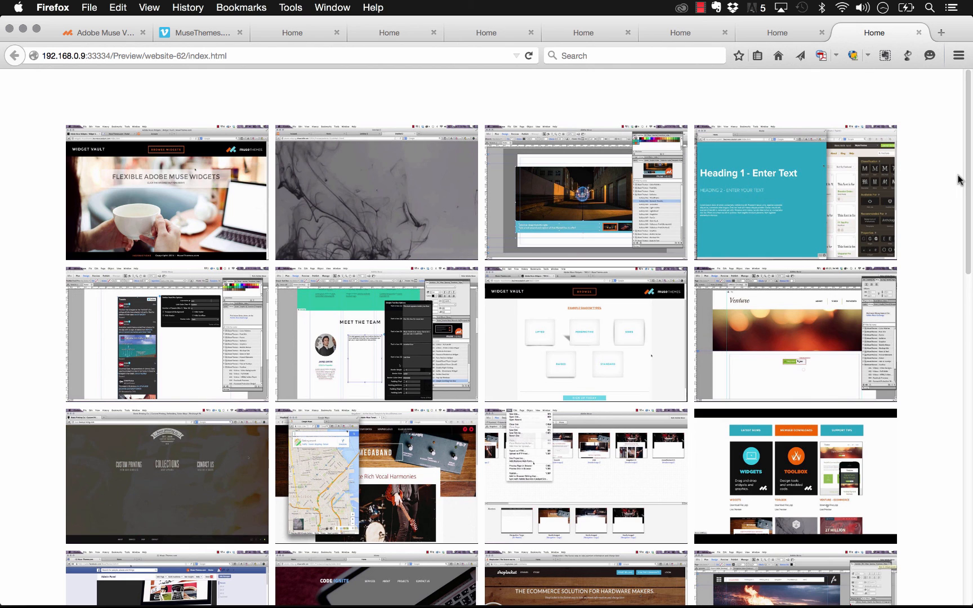
drag(970, 149, 743, 169)
drag(870, 96, 905, 132)
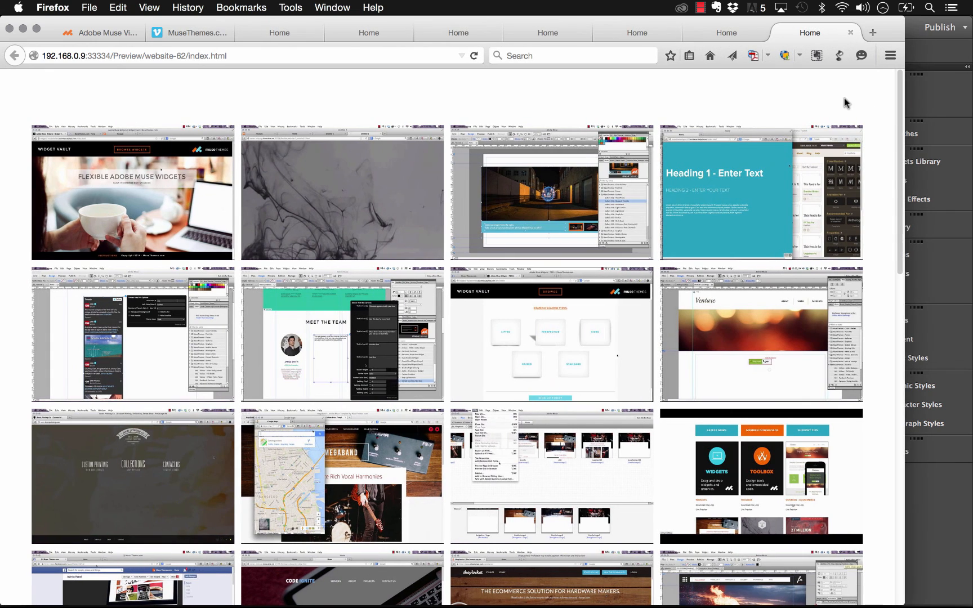
Open the Adobe Muse Password Protection Tutorial video from the gallery to check its lightbox player, and close the lightbox.
scroll(845, 103, down, 1)
scroll(860, 82, down, 5)
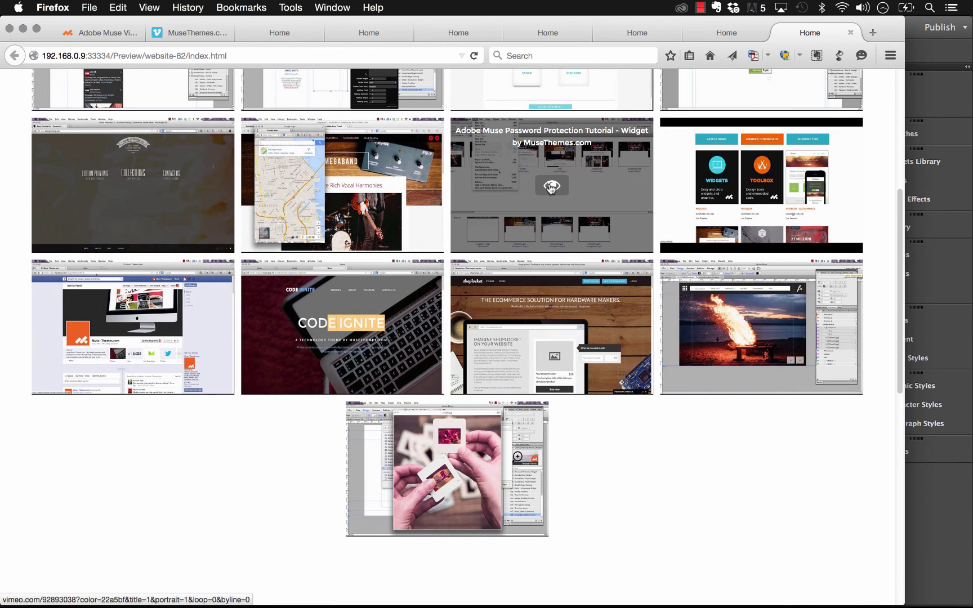
click(550, 183)
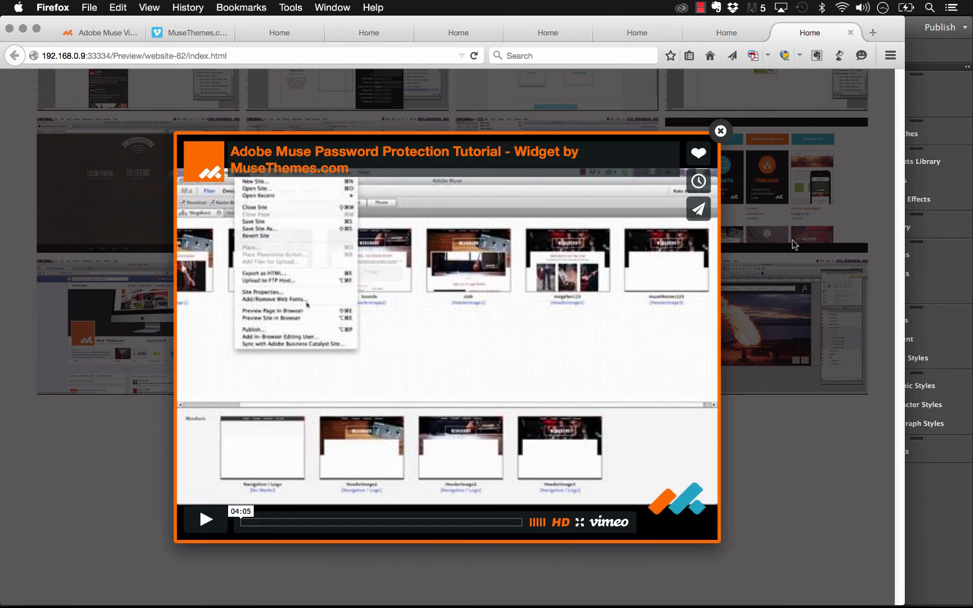
click(721, 131)
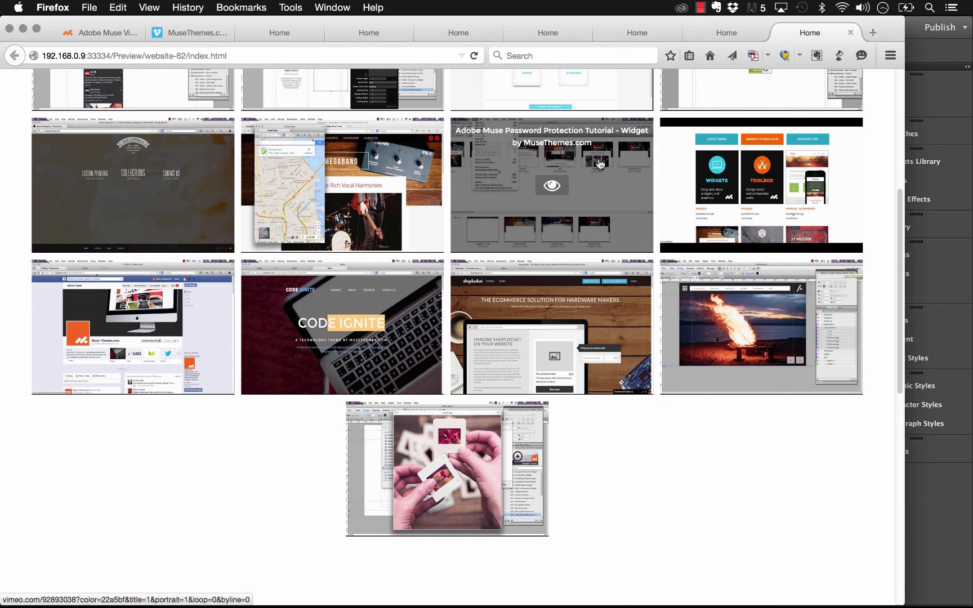